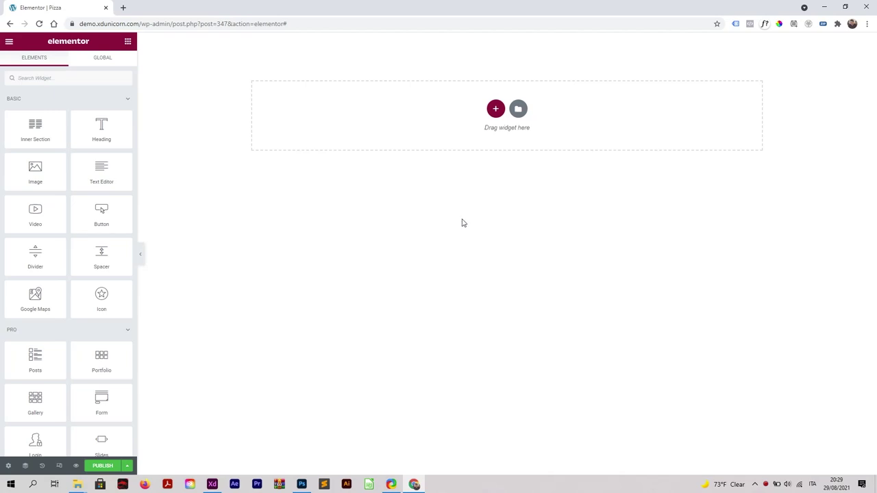
- Add a single-column section to the empty page and set its height to Fit To Screen
left_click(496, 109)
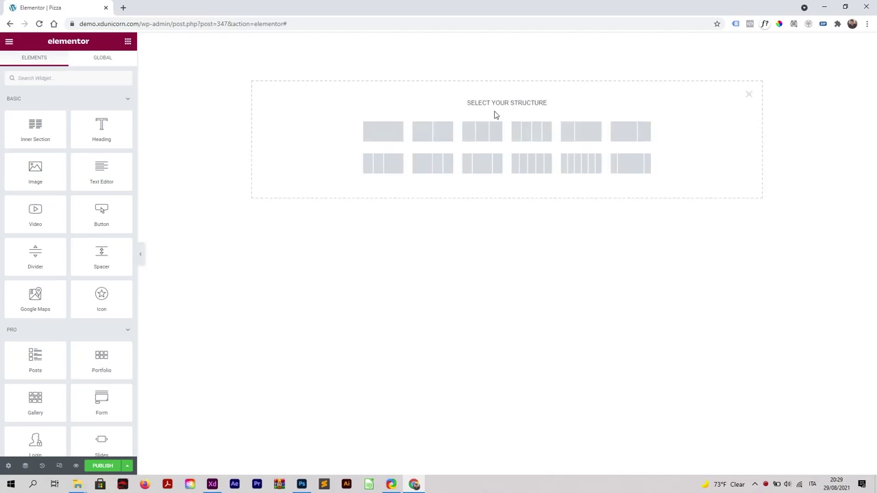
left_click(385, 133)
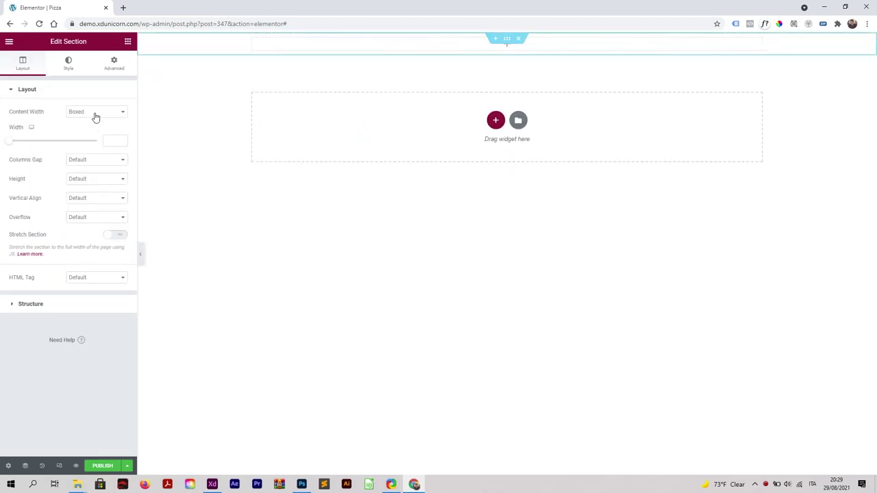
left_click(71, 180)
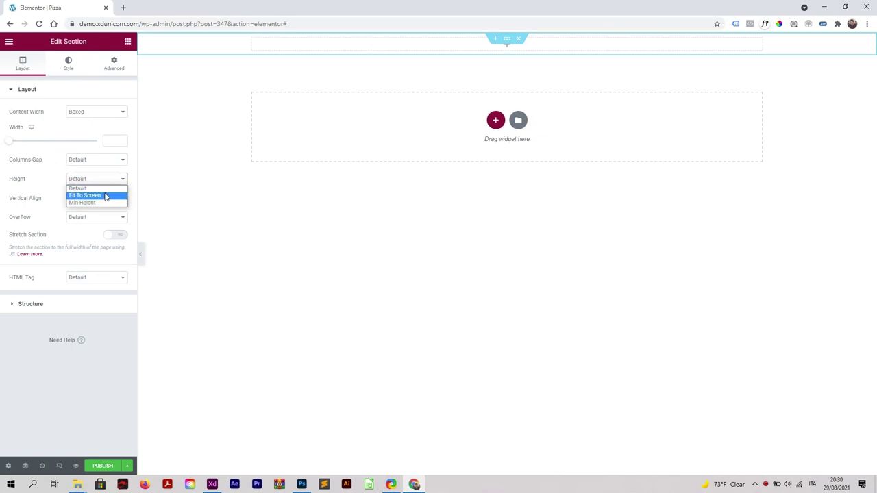
left_click(85, 196)
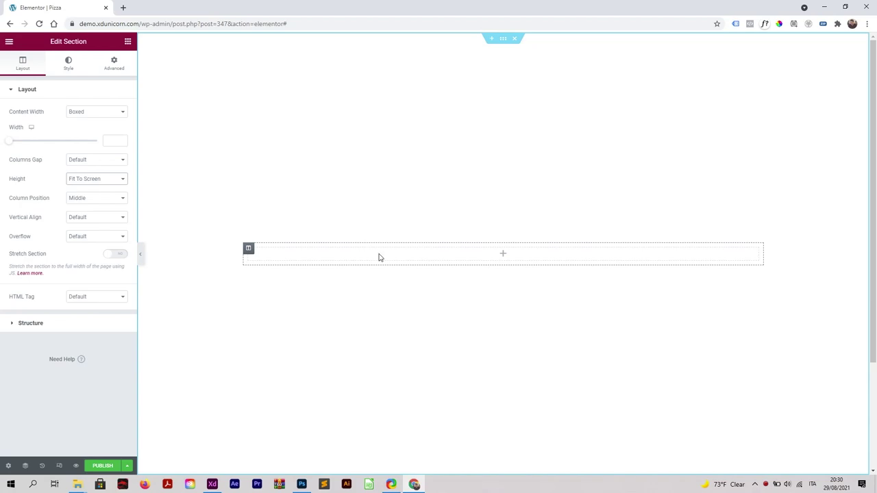
- Insert an Inner Section into the section's column and add a third column to it
left_click(504, 256)
left_click_drag(37, 130, 368, 254)
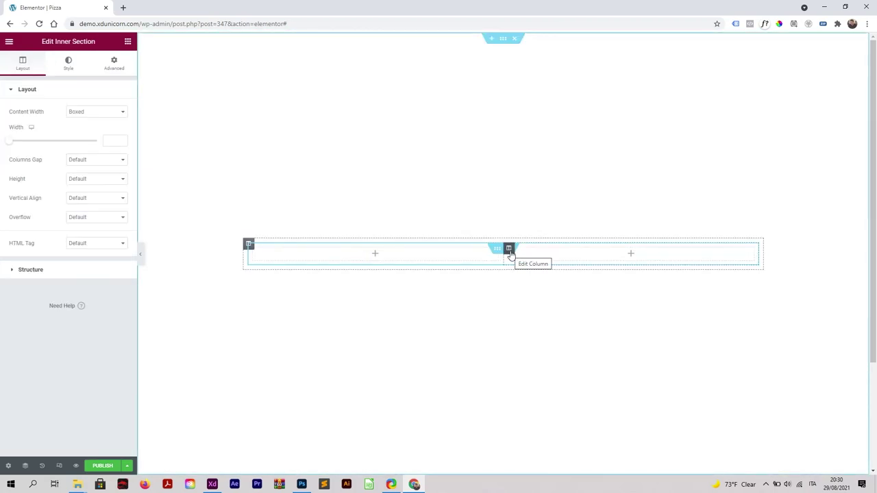
right_click(510, 251)
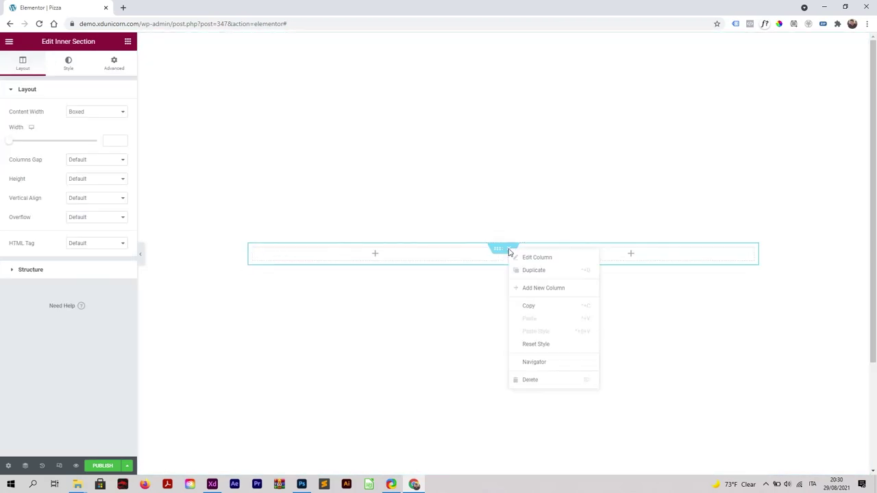
left_click(558, 288)
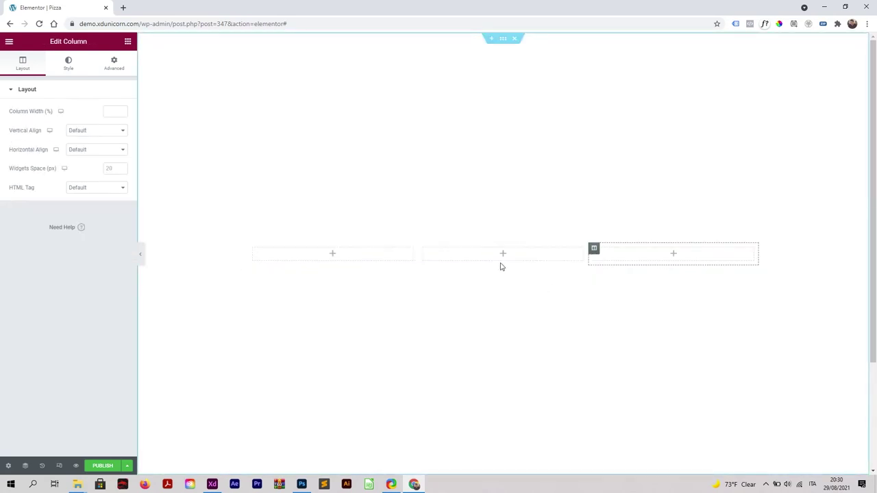
- Place an Image widget in the first inner column and a Heading widget directly below it
left_click(332, 257)
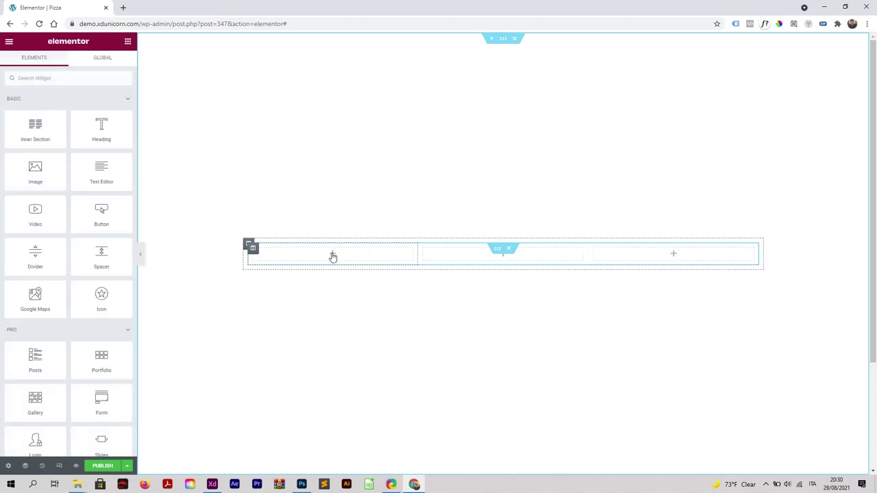
left_click_drag(35, 173, 343, 256)
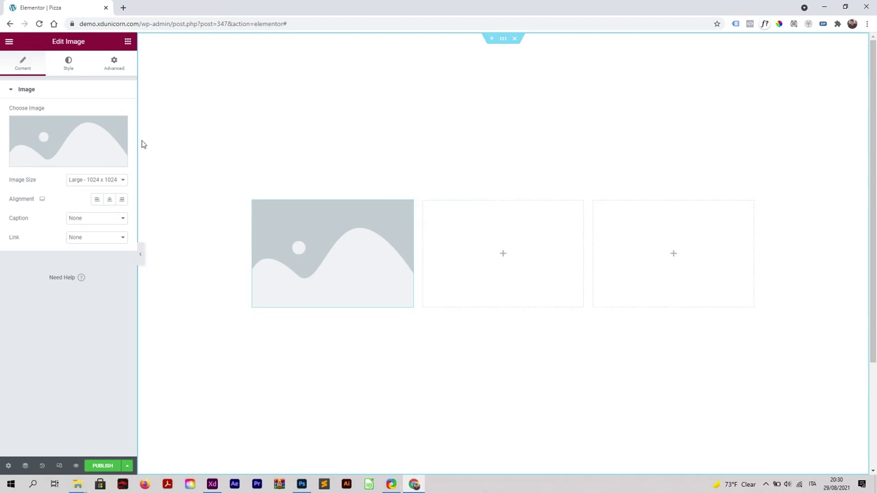
left_click(9, 42)
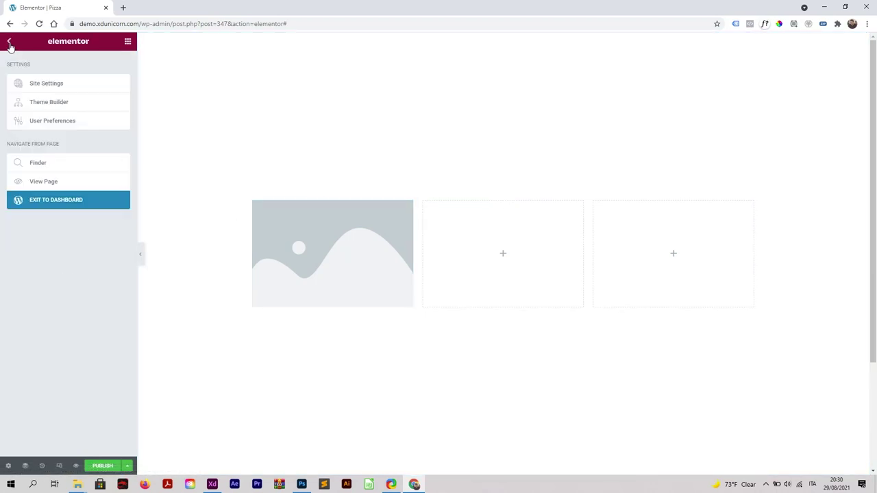
left_click(9, 42)
left_click_drag(101, 127, 341, 296)
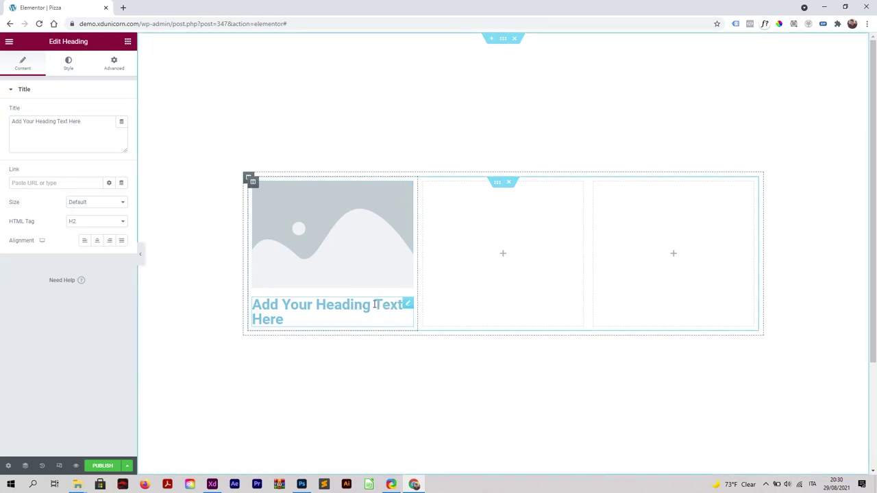
- Copy the first pizza's name "Rucola Salamino" from the Adobe XD design and use it as the heading's title in Elementor
left_click(212, 484)
left_click(303, 235)
double_click(303, 233)
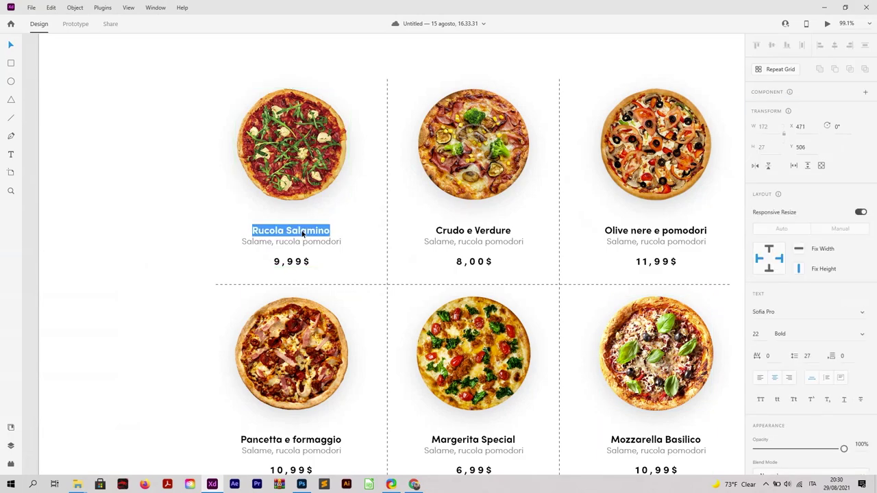
double_click(304, 232)
triple_click(302, 231)
key("ctrl+c")
left_click(212, 483)
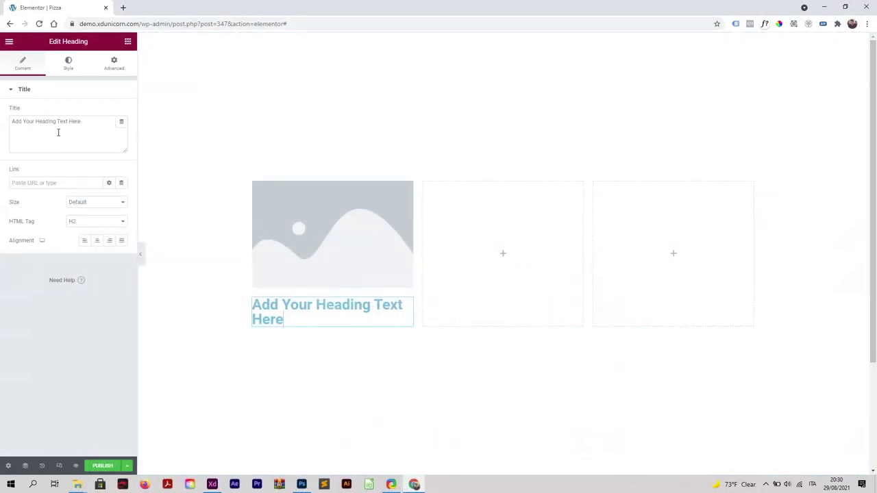
left_click_drag(59, 130, 2, 123)
key("ctrl+v")
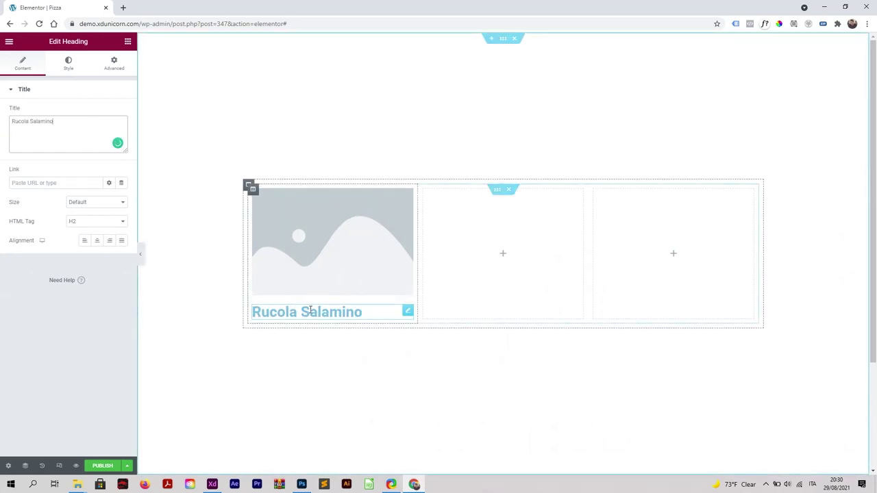
- Set the Rucola Salamino heading's text color to black (#000000)
left_click(65, 71)
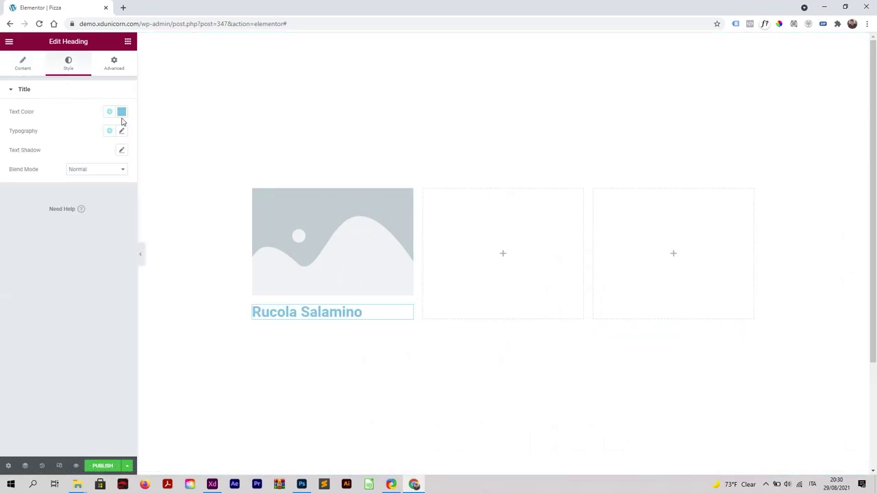
left_click(121, 113)
left_click_drag(42, 178, 98, 122)
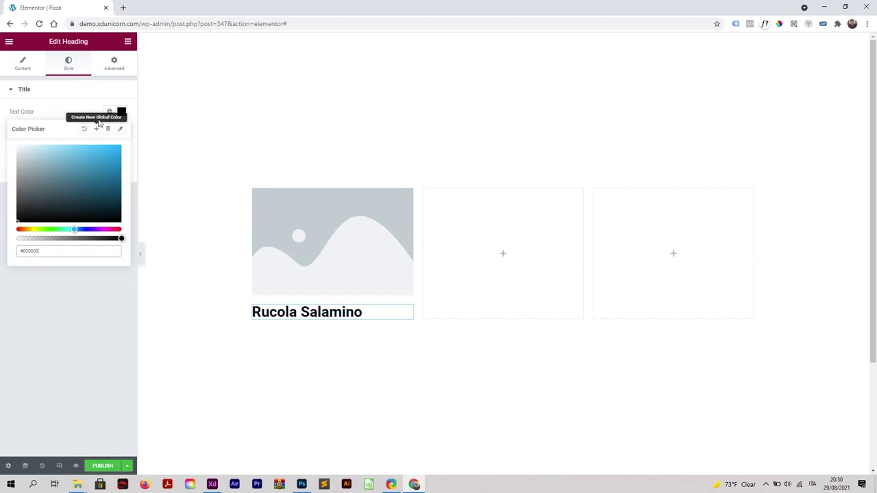
left_click(114, 133)
- Set the Rucola Salamino heading's typography to Poppins at 22 px and center its alignment
left_click(122, 132)
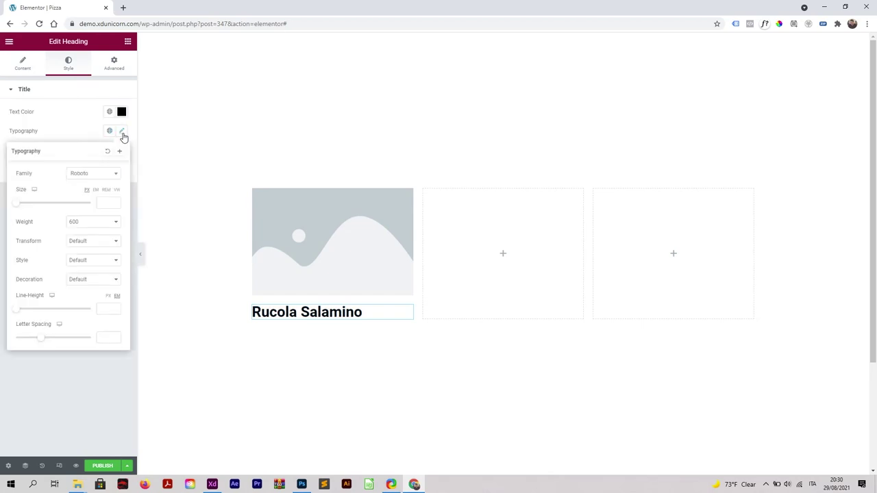
left_click(103, 176)
type("popp")
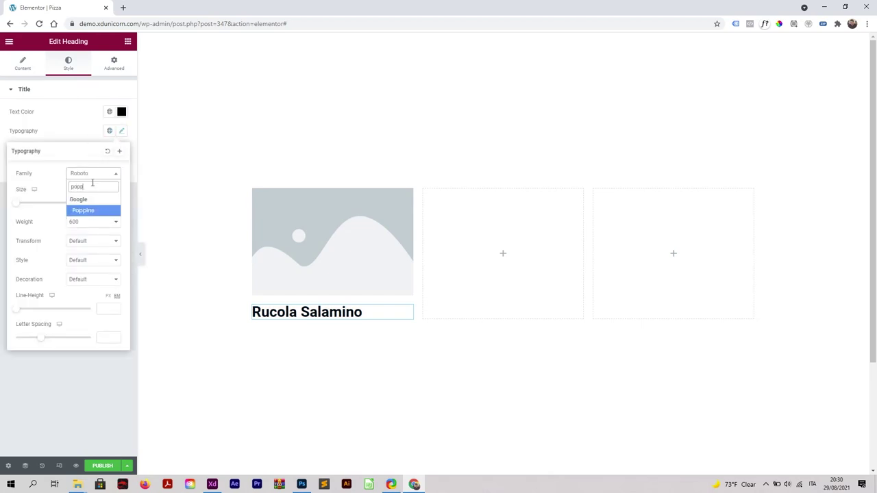
key("Return")
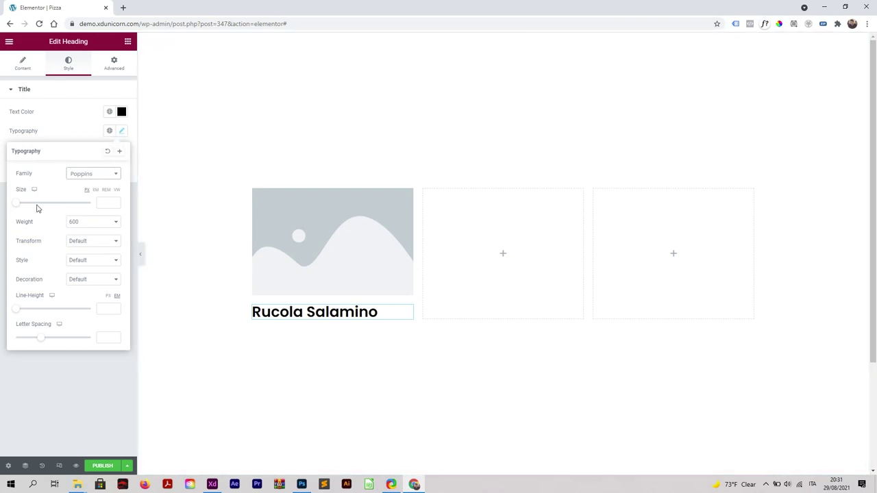
left_click_drag(17, 204, 26, 205)
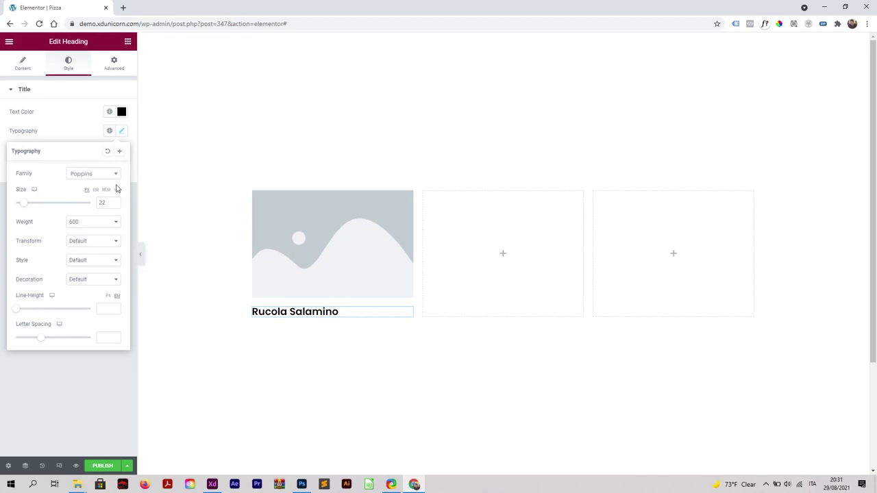
left_click(89, 139)
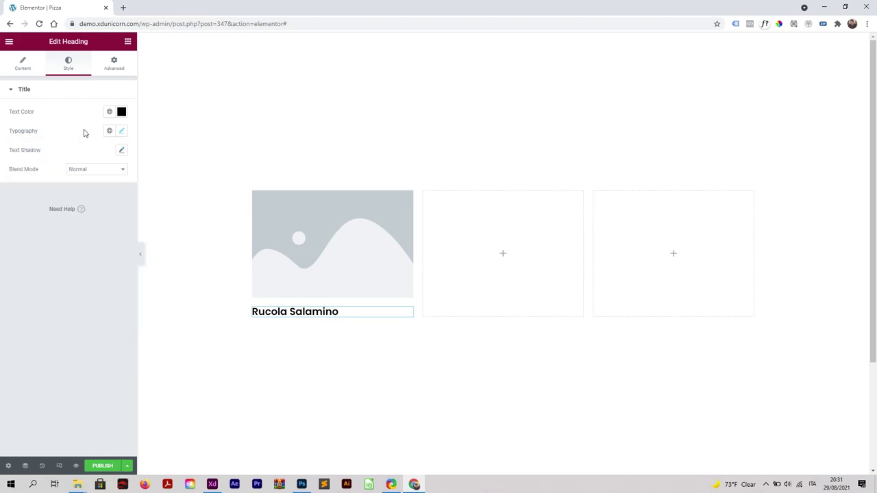
left_click(24, 72)
left_click(100, 240)
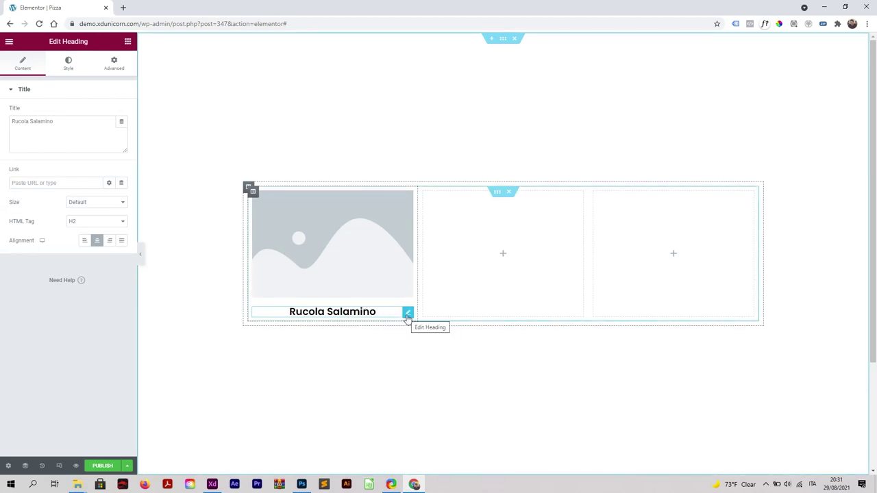
- Duplicate the Rucola Salamino heading twice to make three stacked headings under the image
right_click(408, 316)
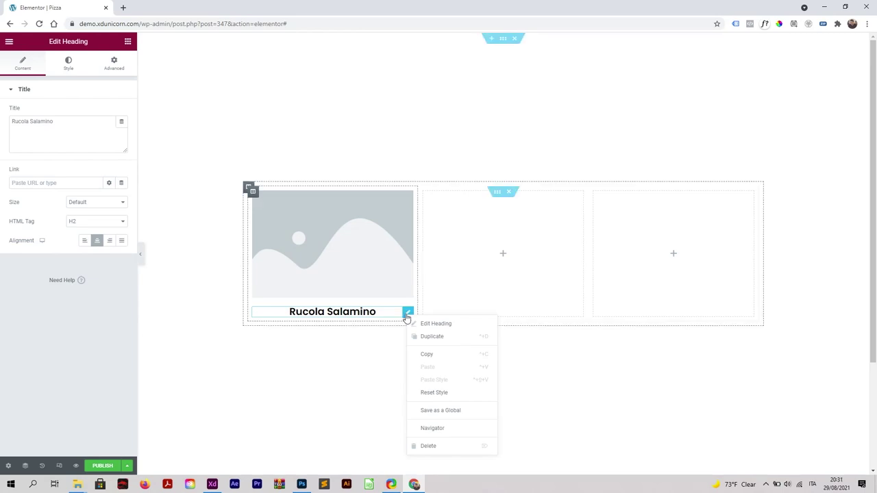
left_click(432, 336)
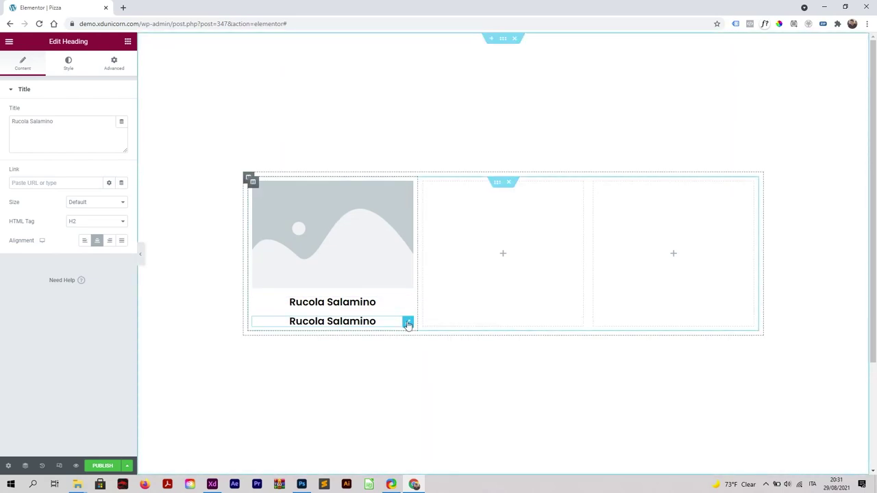
right_click(407, 324)
left_click(434, 343)
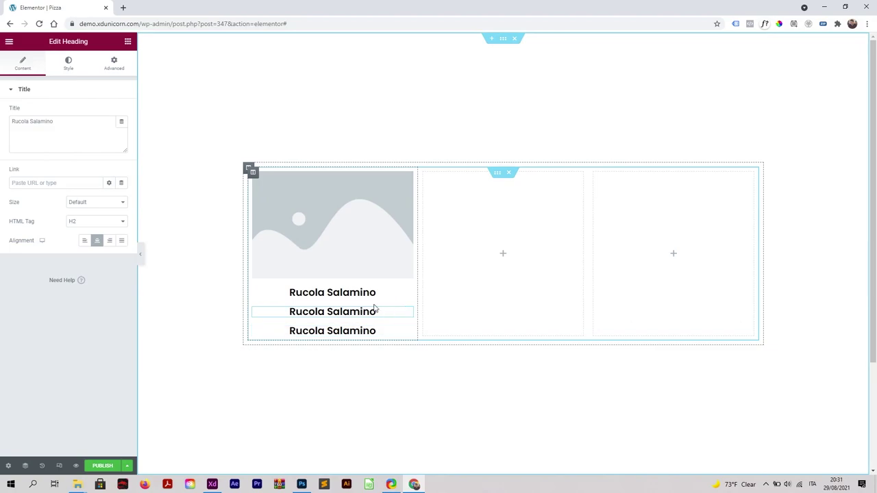
- Copy the description "Salame, rucola pomodori" from the Adobe XD design and make it the second heading's title in Elementor
key("alt+Tab")
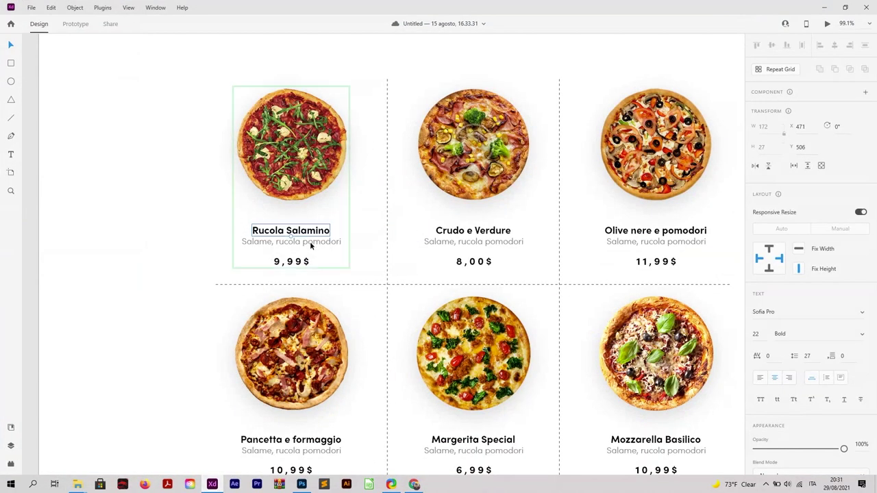
left_click(304, 242)
double_click(303, 242)
key("ctrl+c")
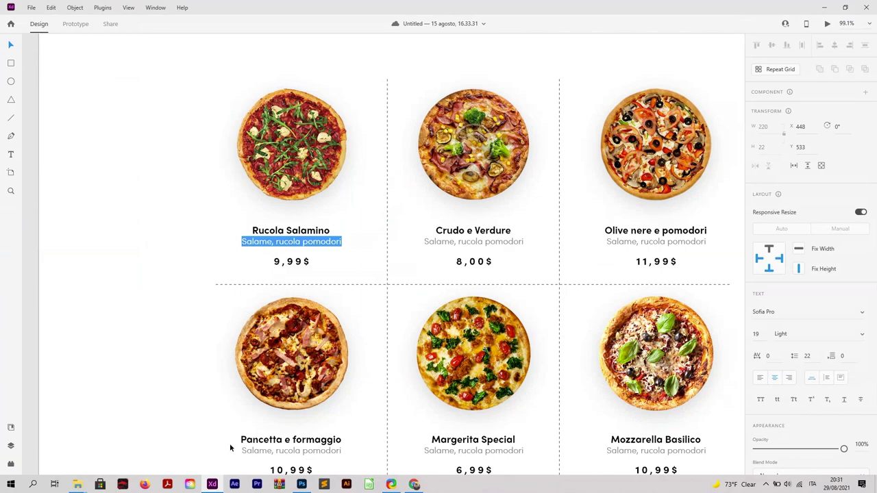
left_click(414, 484)
double_click(334, 312)
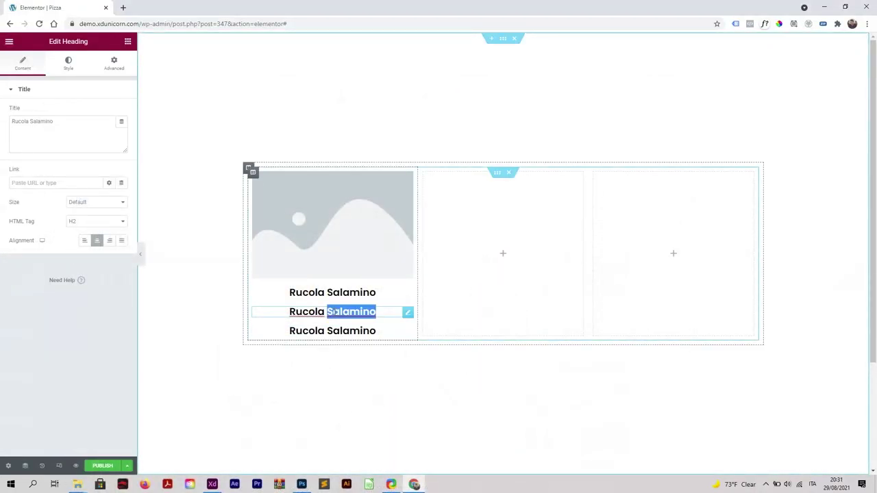
triple_click(333, 312)
left_click(59, 121)
key("ctrl+a")
key("ctrl+v")
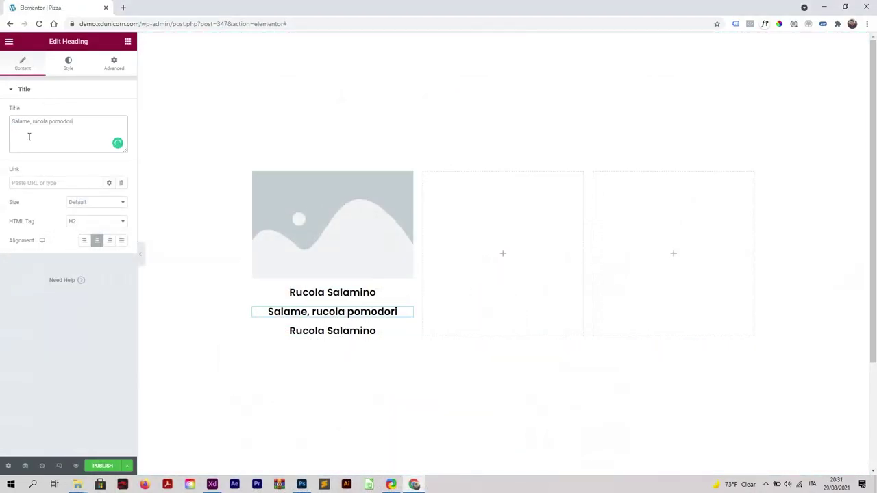
- Set the text color of the "Salame, rucola pomodori" heading to light gray #ADADAD
left_click(78, 68)
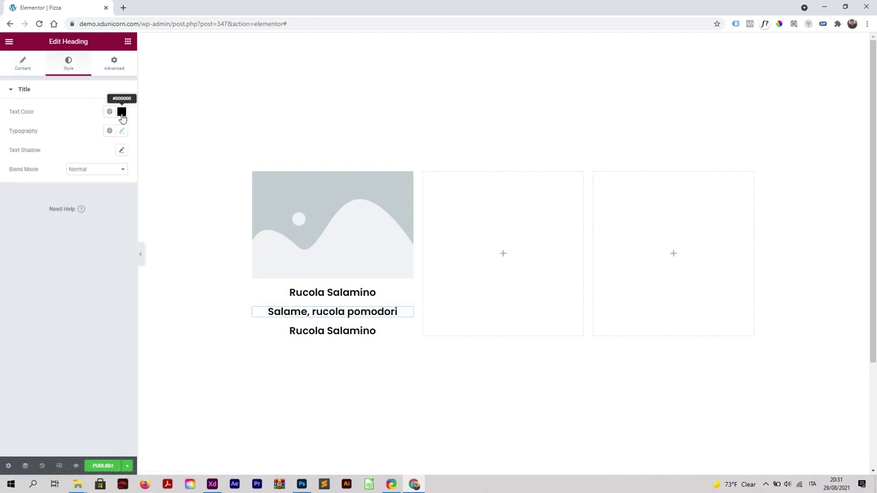
left_click(121, 111)
left_click_drag(59, 173, 1, 173)
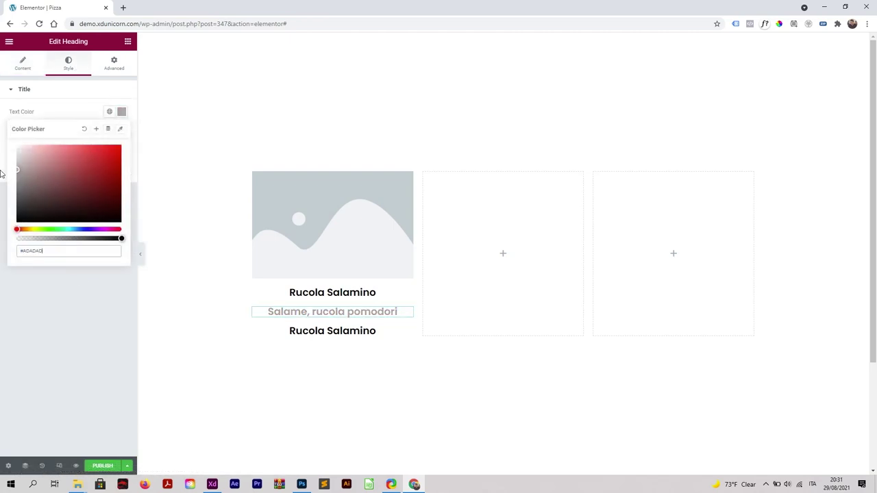
left_click(68, 123)
- Set the "Salame, rucola pomodori" heading's typography to 20 px size and 300 weight
left_click(121, 131)
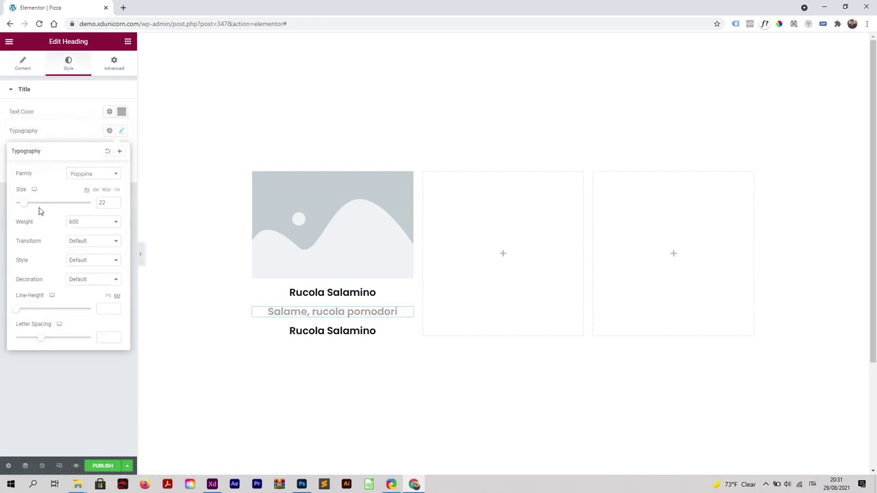
left_click_drag(24, 207, 21, 205)
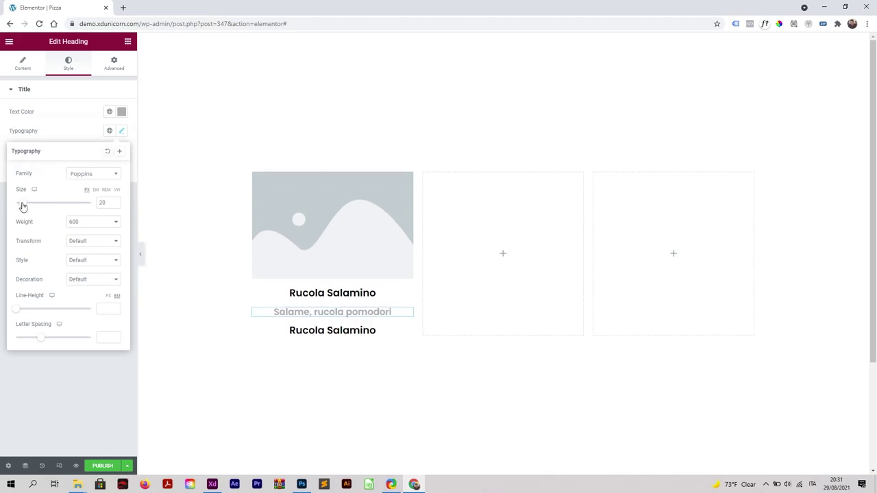
left_click(100, 223)
left_click(95, 246)
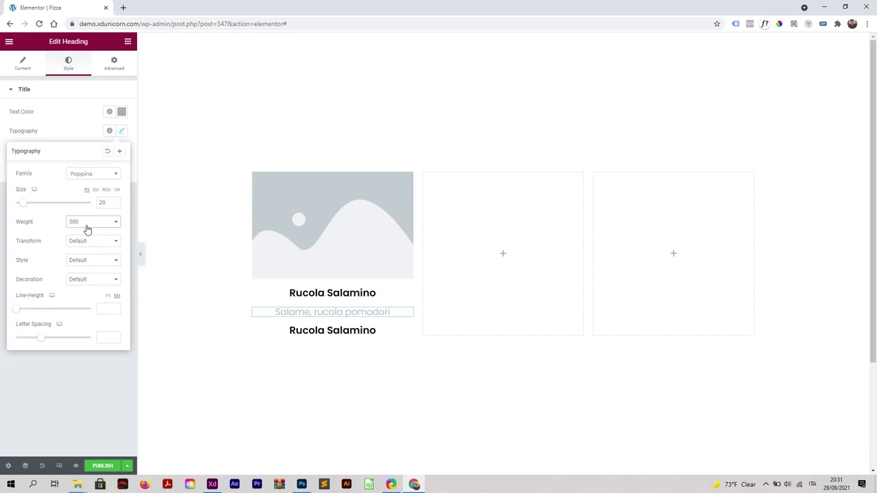
left_click(88, 229)
left_click(96, 254)
left_click(90, 229)
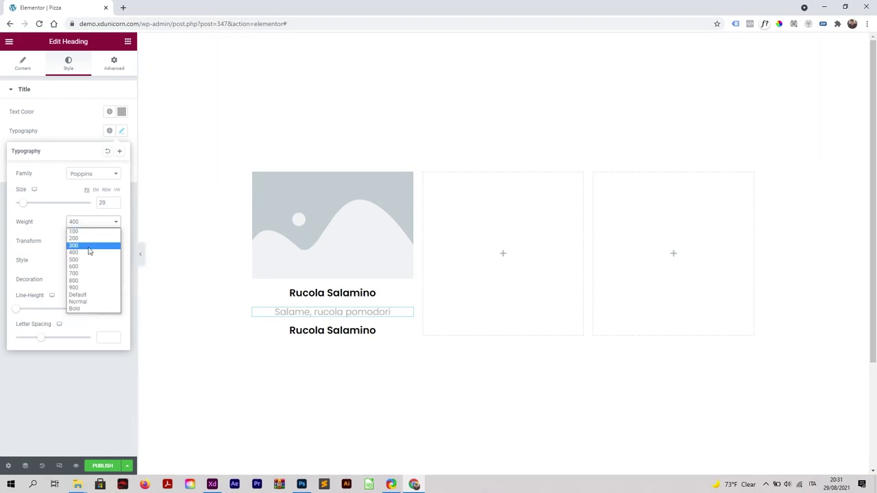
left_click(94, 246)
- Replace the third heading's title with 9,99$ and set its letter spacing to 4.8
left_click(407, 333)
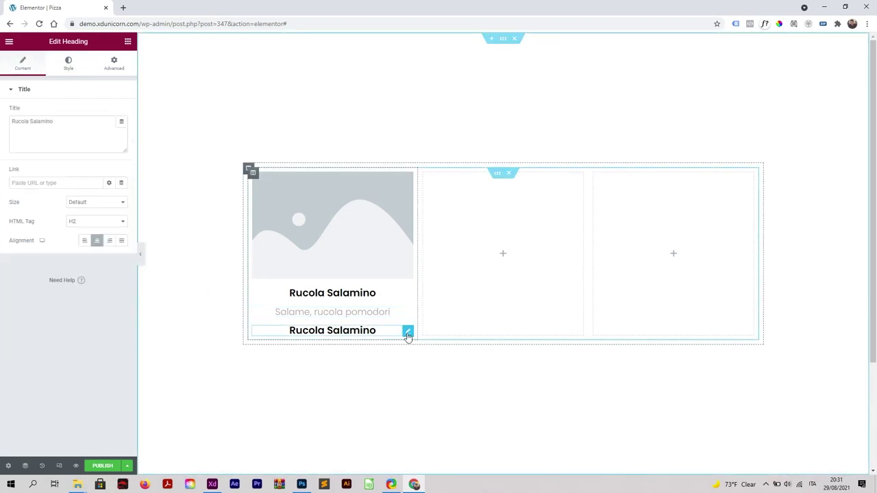
triple_click(340, 331)
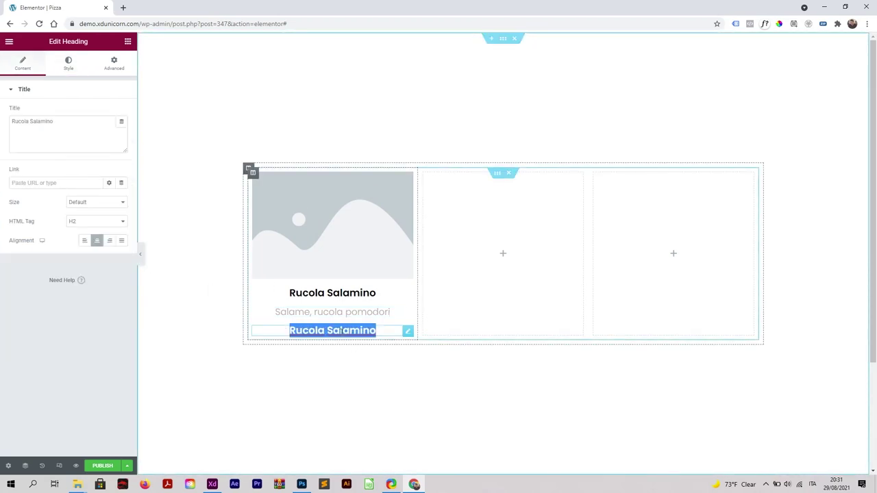
type("9,99")
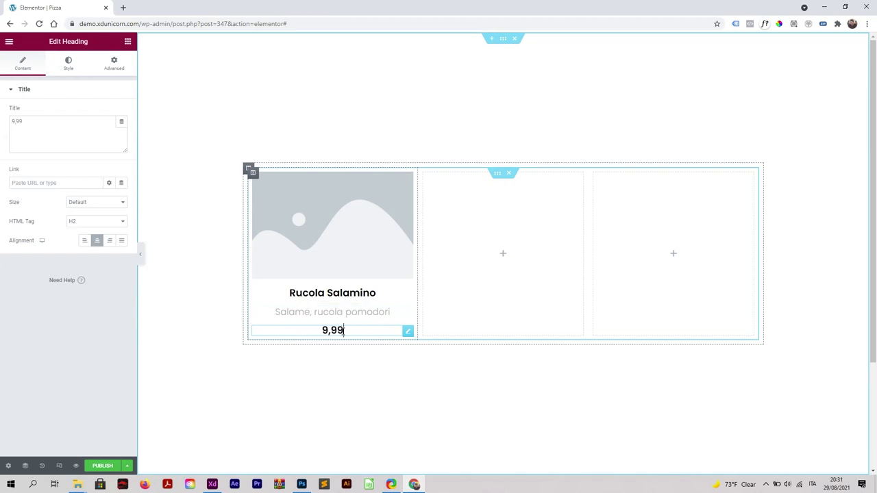
type("$")
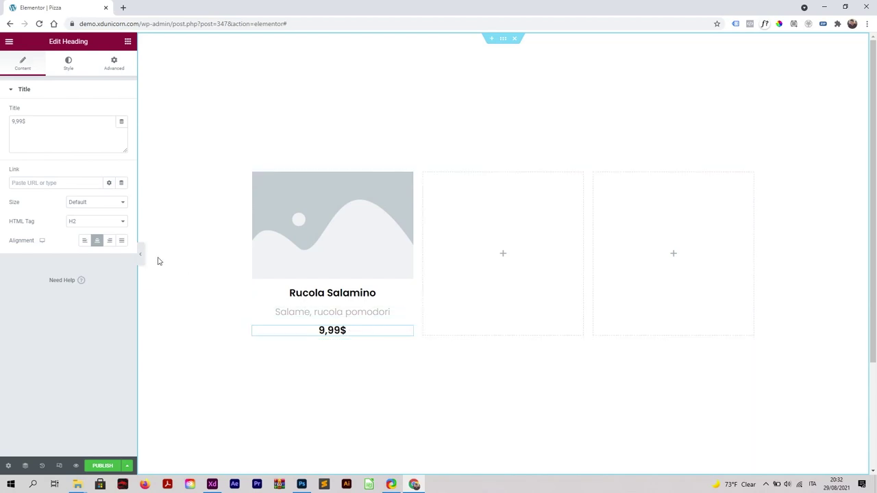
left_click(68, 65)
left_click(121, 132)
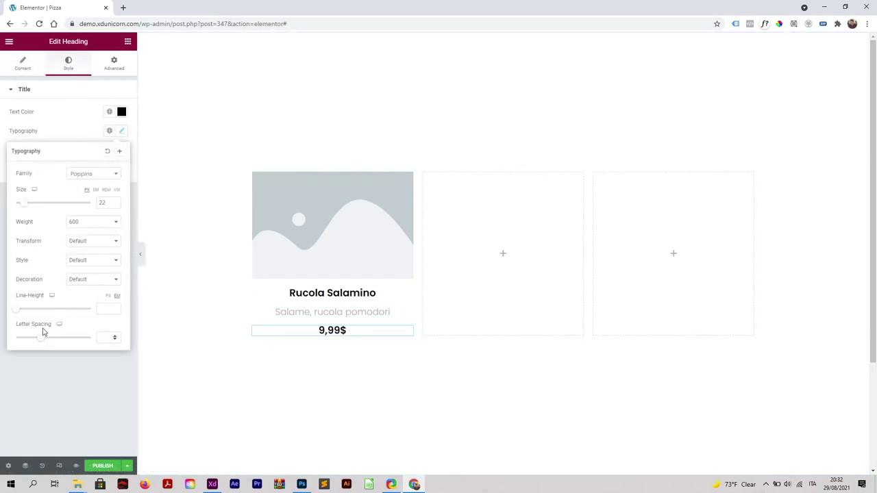
left_click_drag(41, 342, 64, 340)
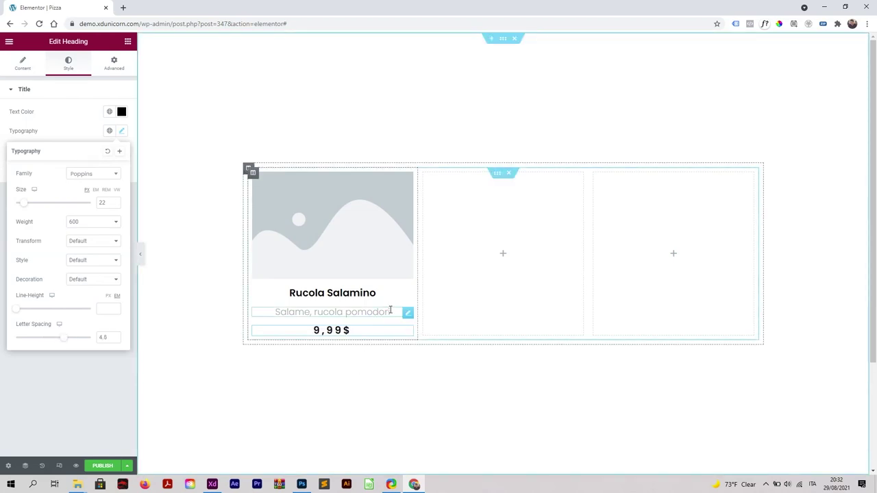
- Reduce the font size of the "Salame, rucola pomodori" heading to 19 px
left_click(407, 314)
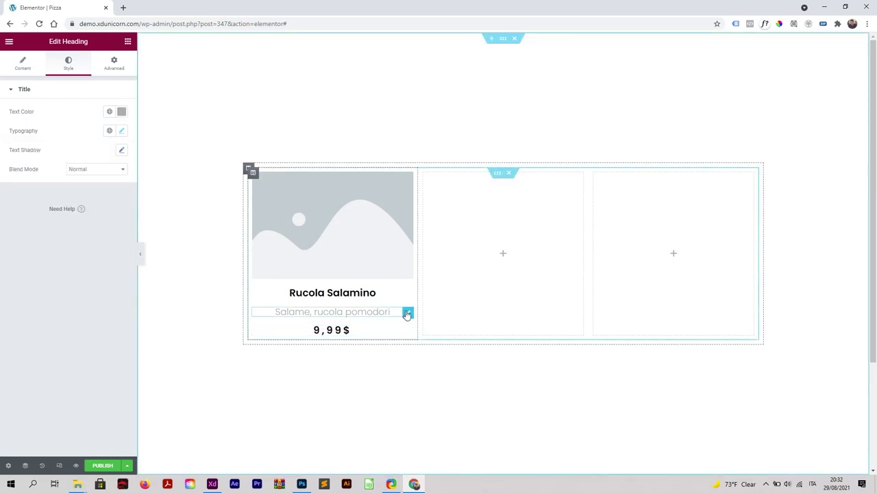
left_click(122, 131)
left_click(116, 206)
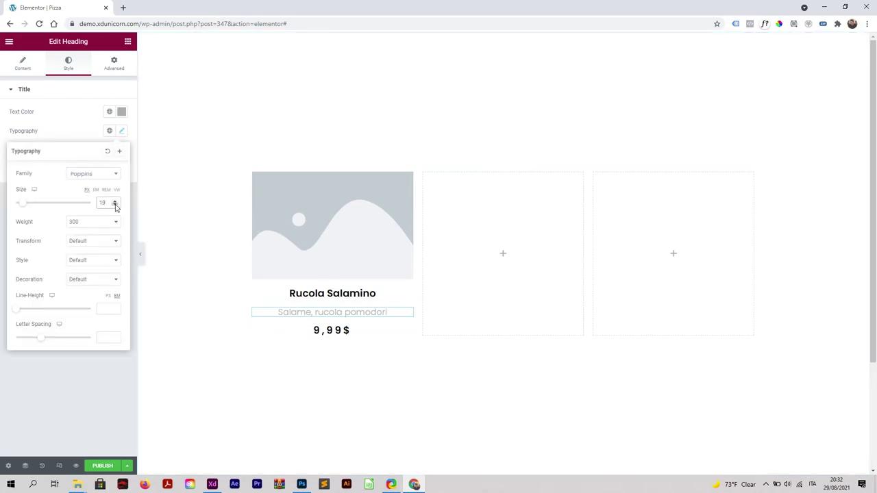
left_click(115, 206)
left_click(115, 202)
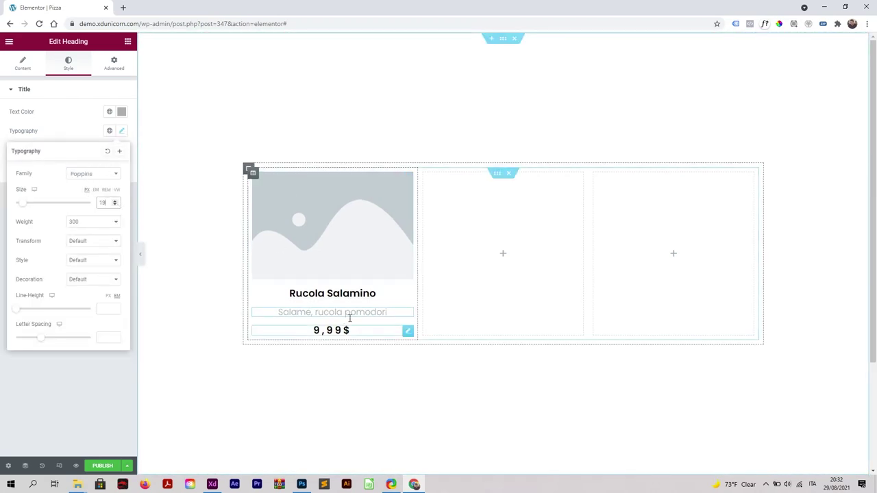
- Open the media library for the placeholder image and bring up the folder containing the pizza PNG files
left_click(363, 218)
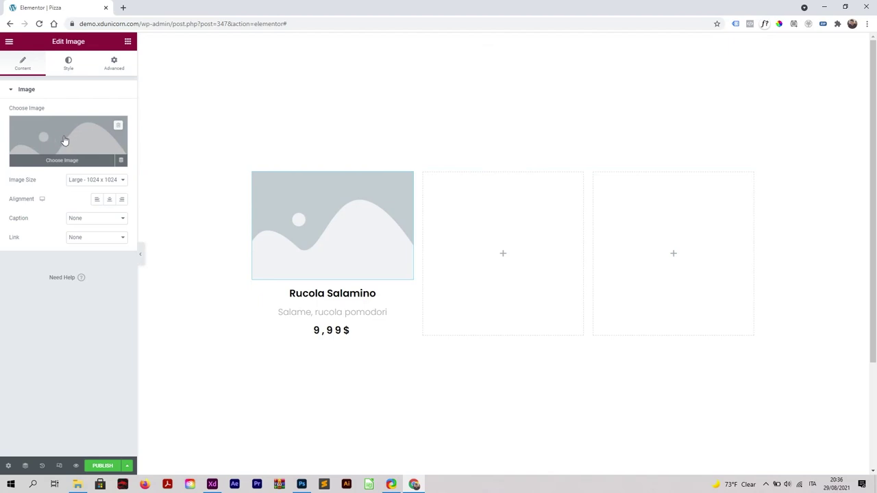
left_click(83, 152)
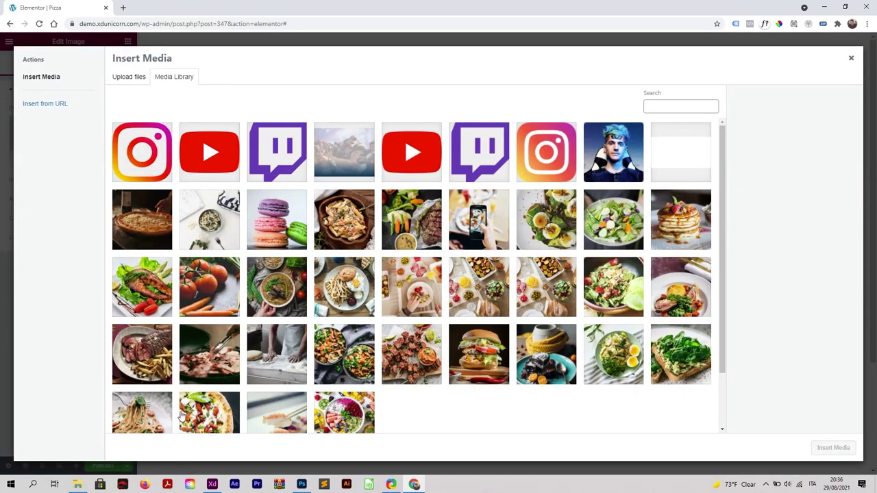
left_click(79, 484)
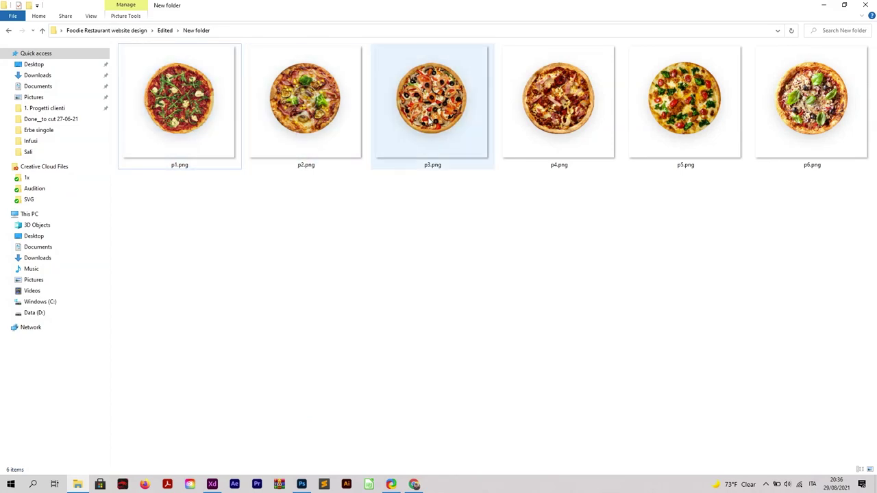
- Examine the Rucola Salamino pizza's drop shadow offset, blur and color opacity in Adobe XD, and look at its export options
left_click(211, 484)
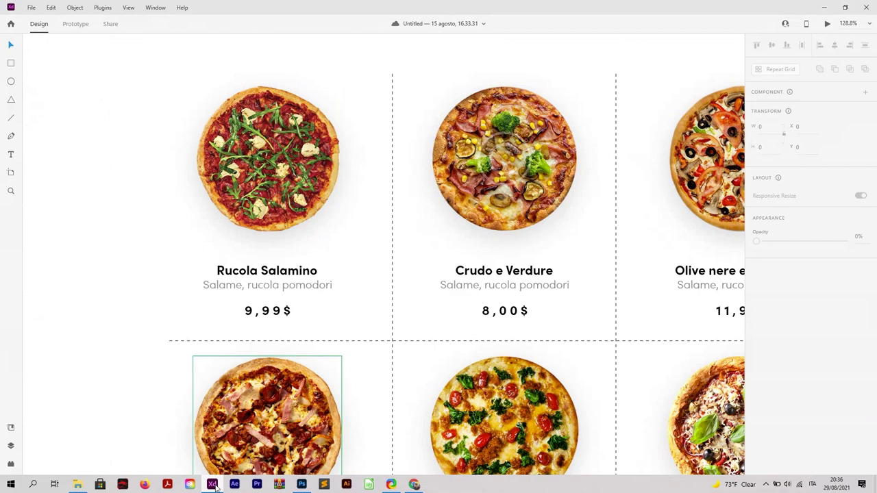
double_click(292, 175)
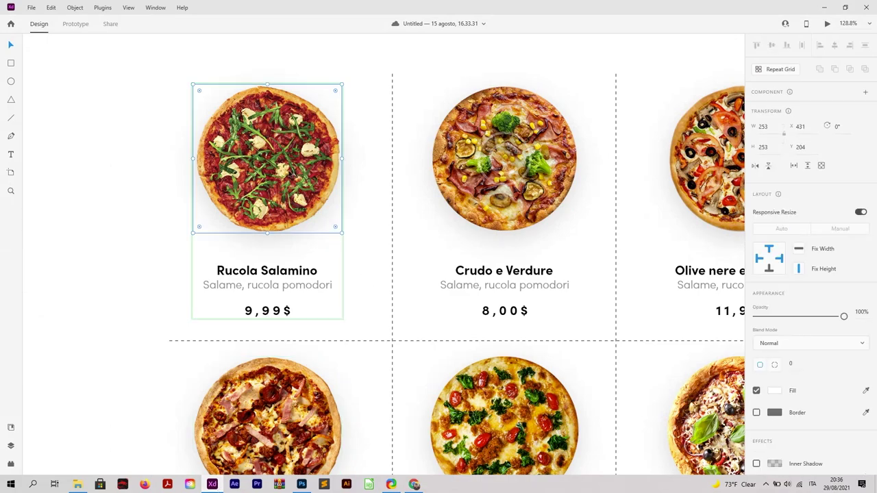
scroll(780, 313, "down", 3)
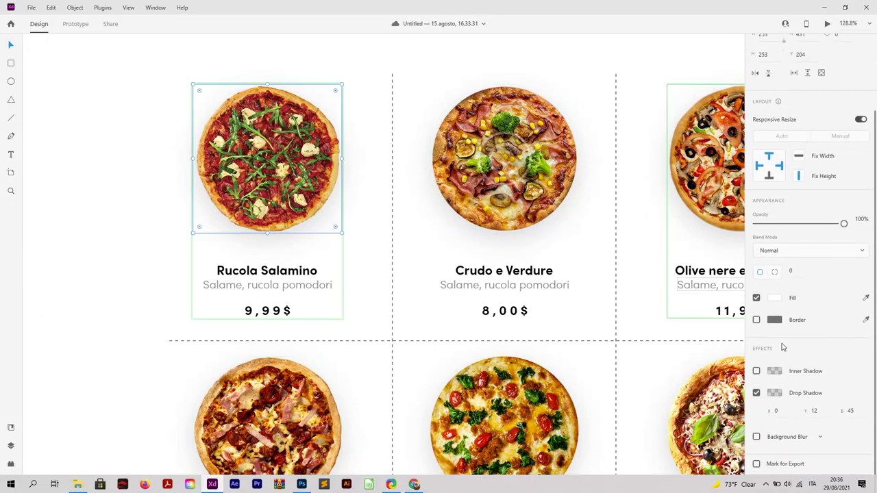
left_click(757, 393)
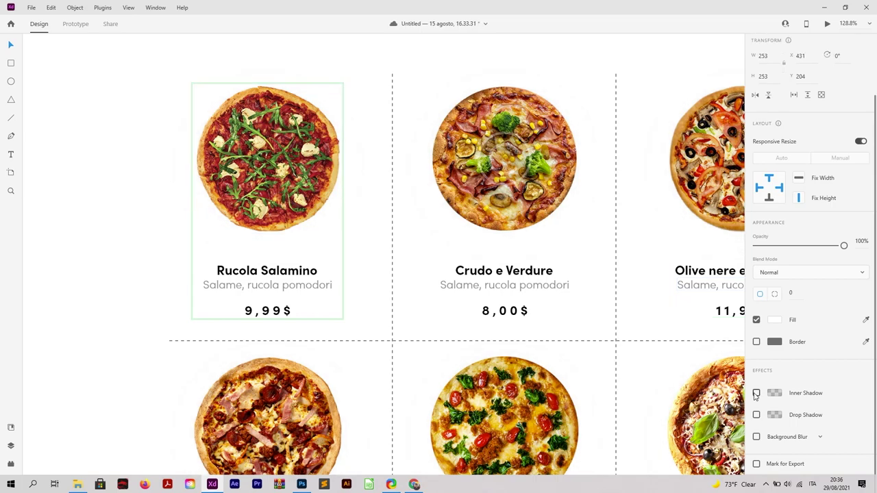
left_click(757, 415)
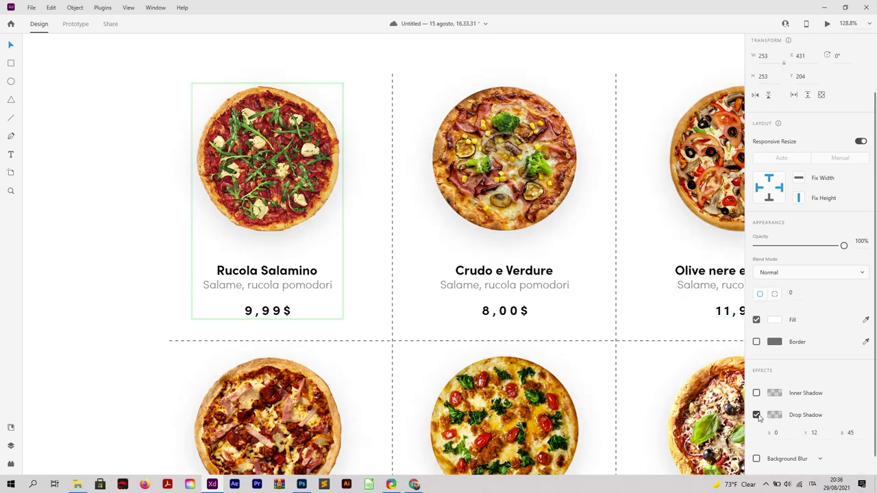
scroll(824, 370, "down", 1)
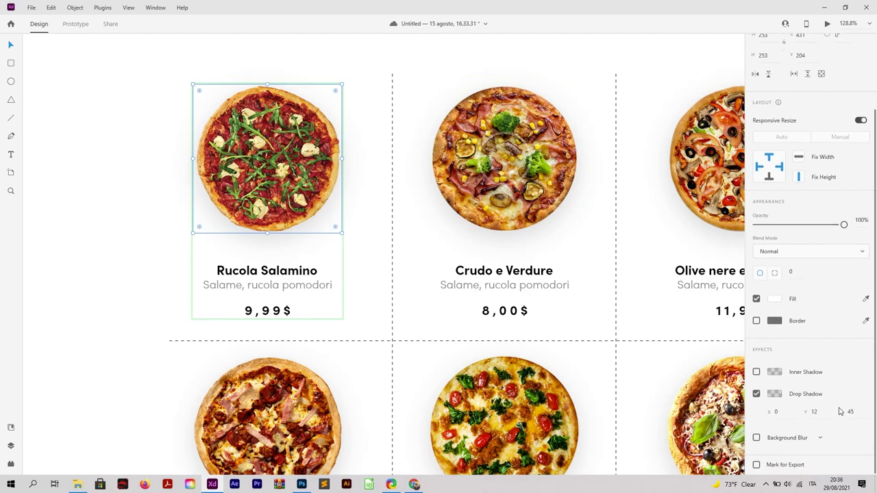
left_click(823, 412)
left_click(854, 411)
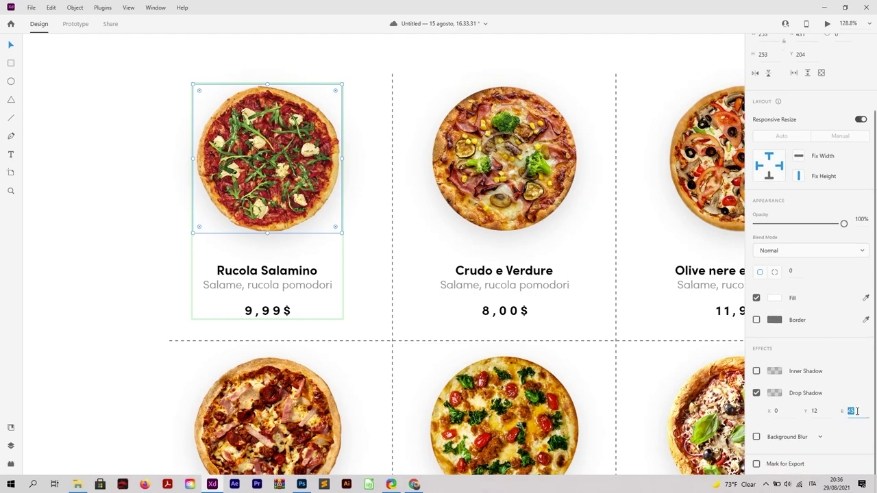
left_click(775, 393)
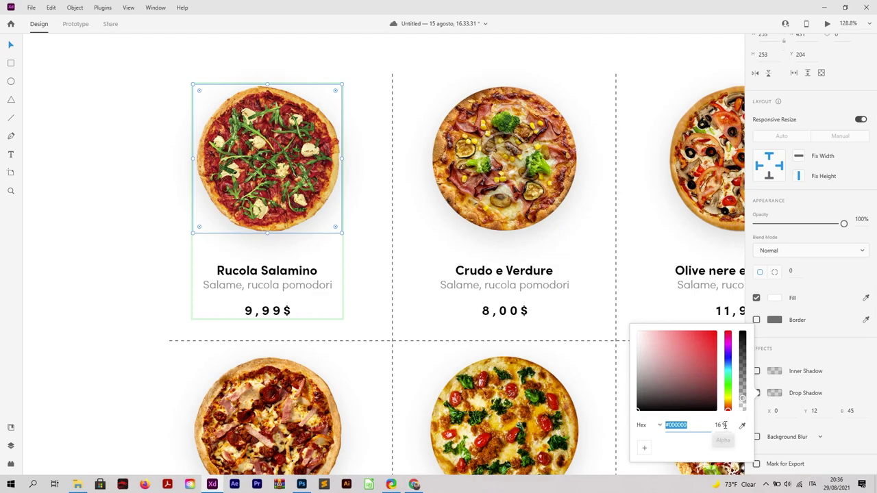
left_click(137, 215)
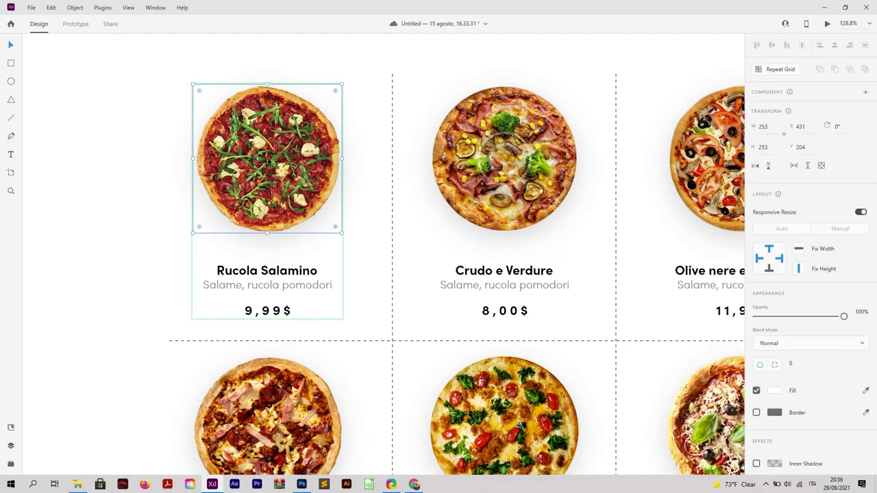
key("ctrl+e")
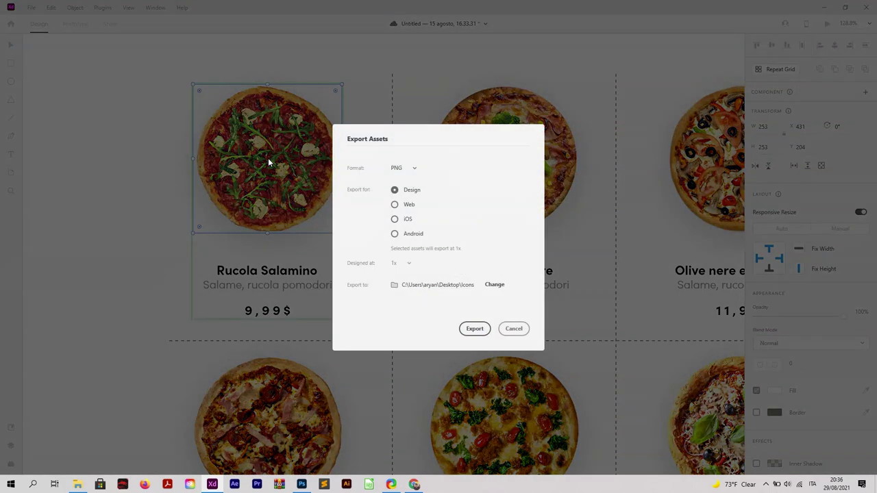
left_click(514, 328)
- Upload p1.png through p6.png from the folder to the media library and insert p1.png as the first column's image
left_click(825, 8)
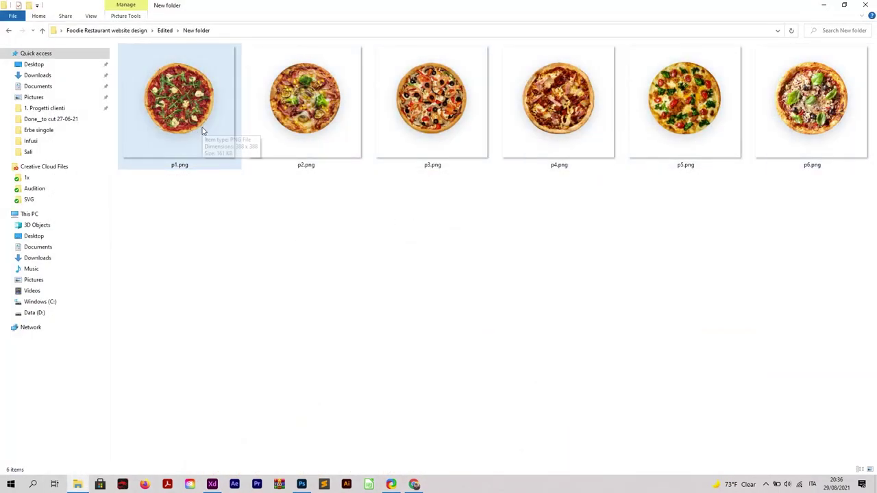
left_click_drag(176, 222, 849, 42)
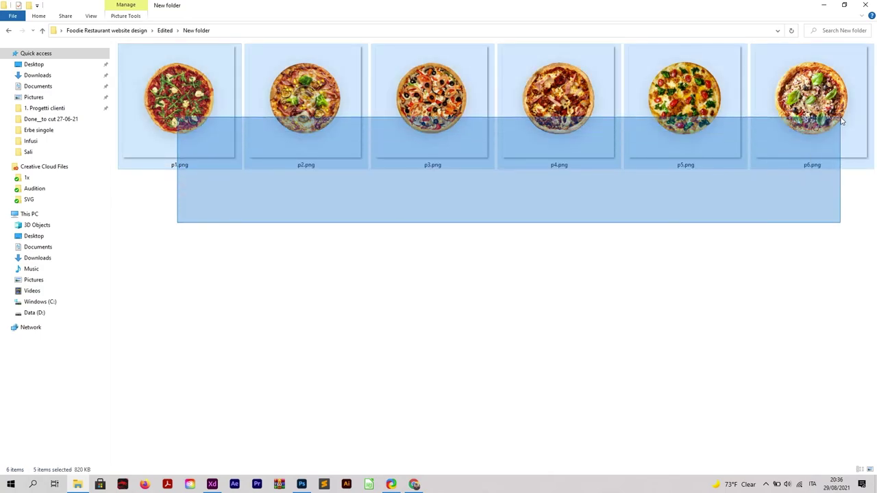
left_click_drag(682, 110, 403, 370)
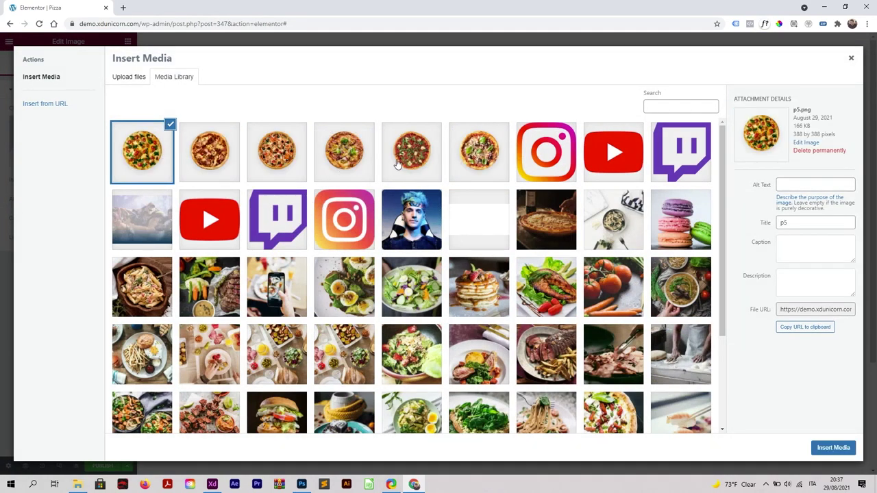
left_click(421, 147)
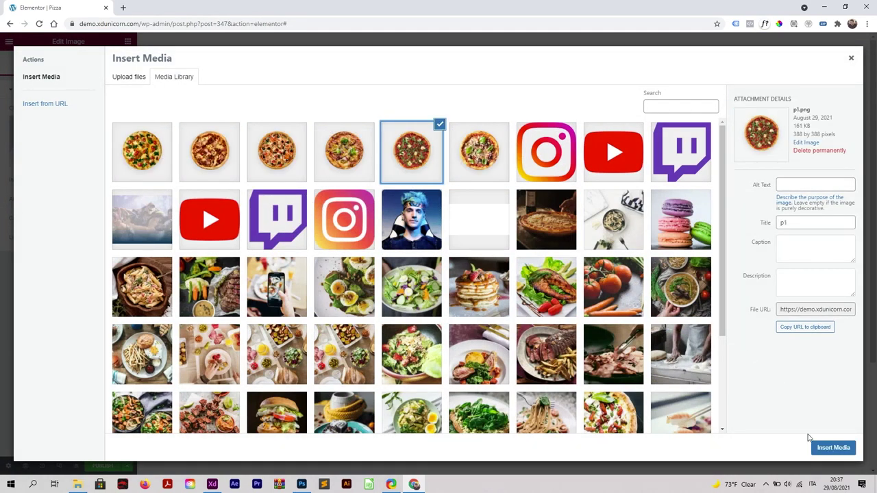
left_click(831, 451)
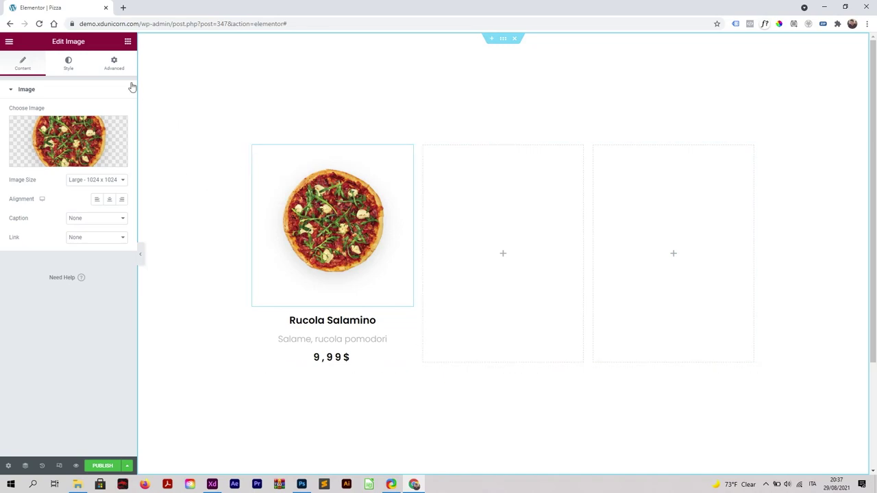
- Set the pizza image's margin to -48 px on all four sides
left_click(113, 67)
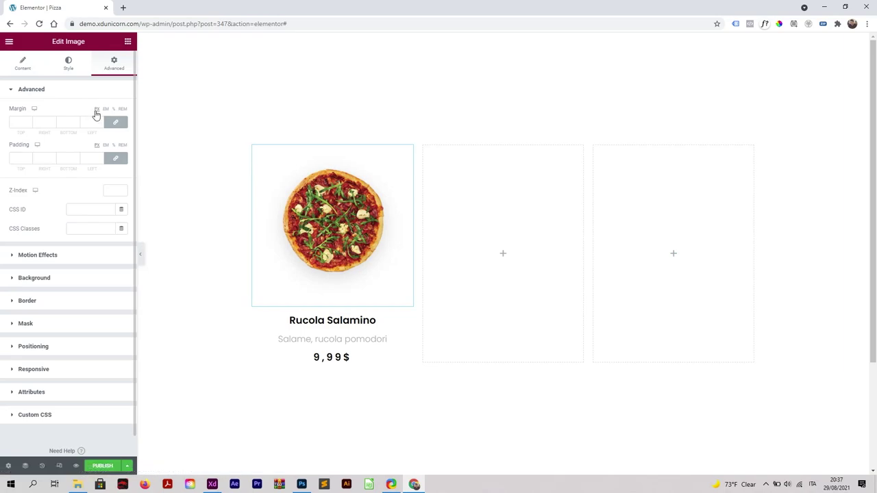
left_click_drag(29, 126, 29, 125)
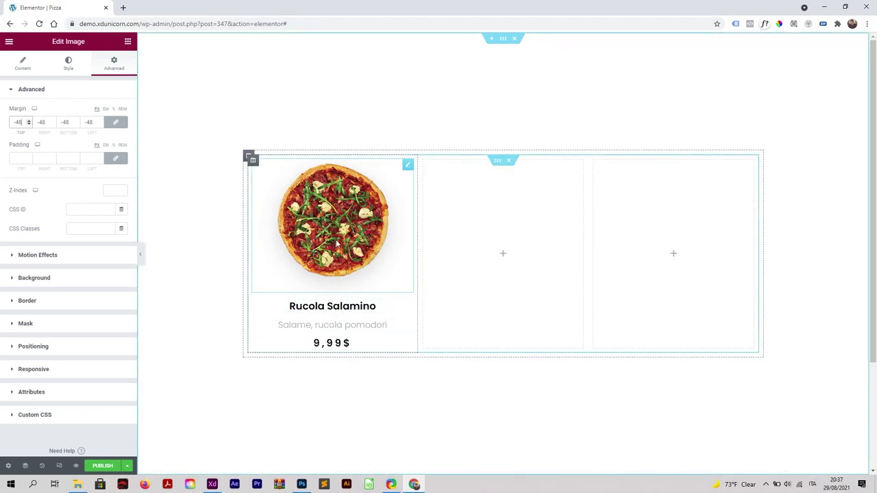
- Set the pizza image's hover animation to Rotate
left_click(69, 67)
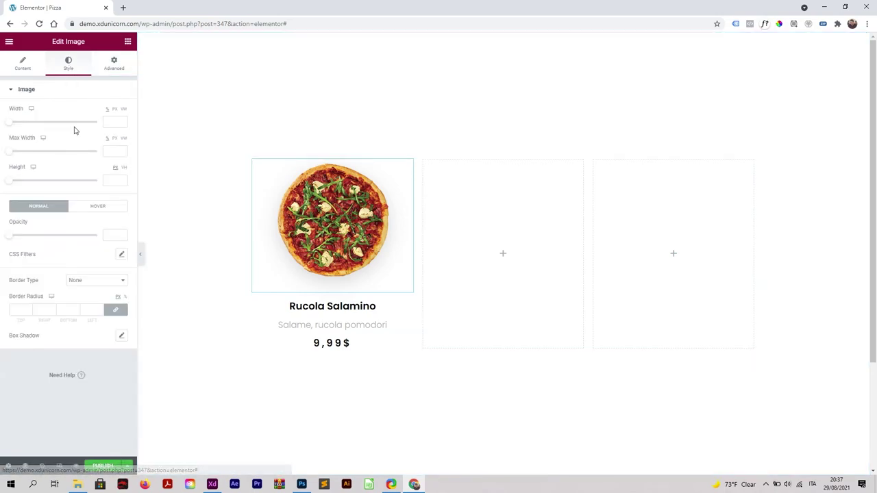
left_click(96, 207)
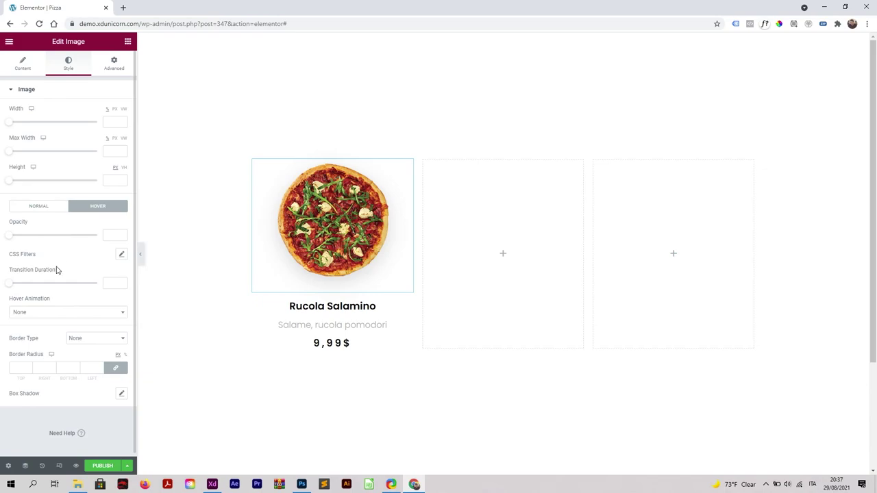
left_click(47, 316)
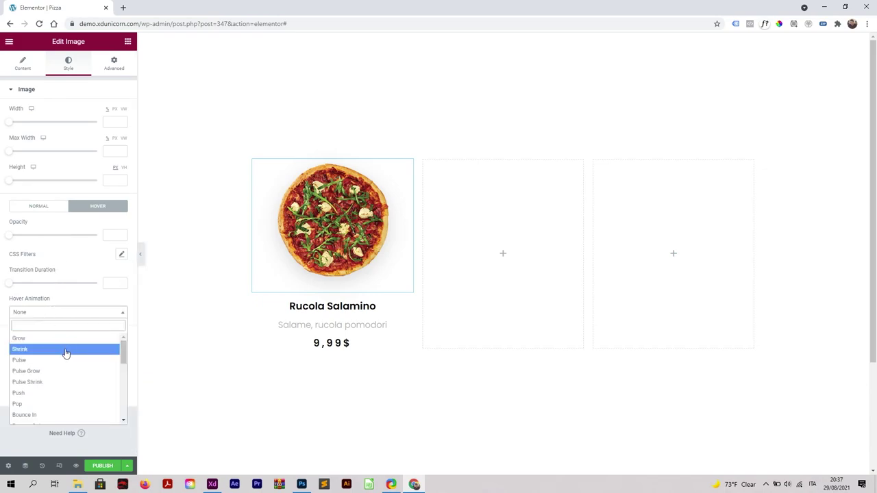
scroll(65, 353, "down", 3)
scroll(55, 353, "down", 1)
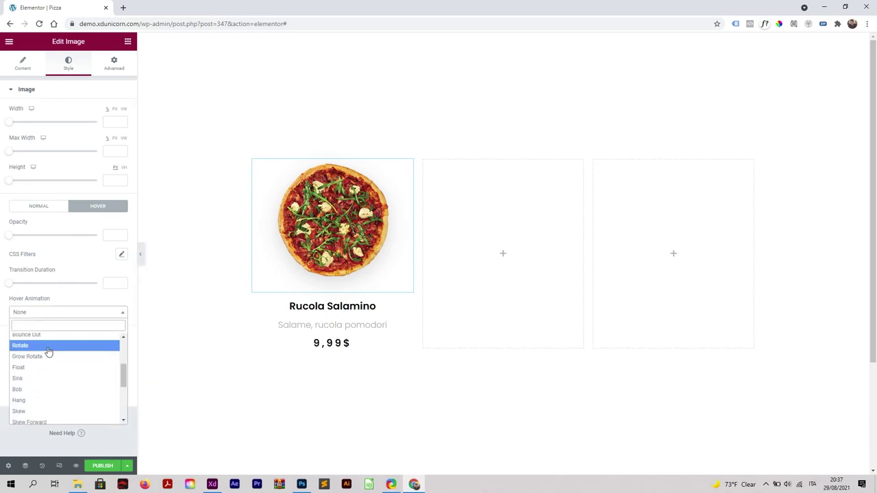
left_click(48, 347)
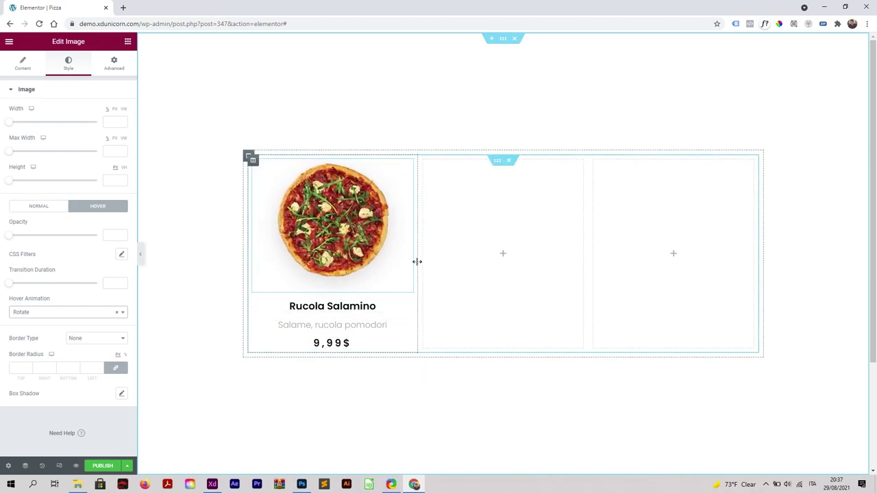
- Set the first column's padding to 14% on all four sides
left_click(251, 160)
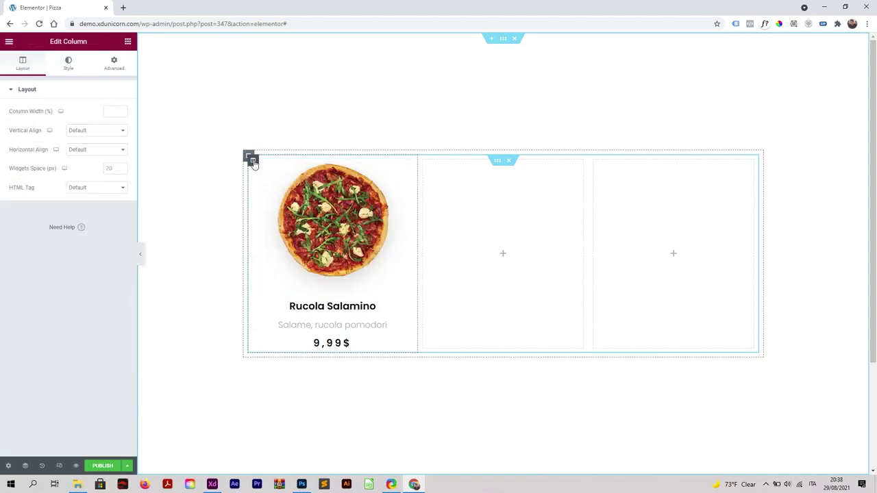
left_click(120, 65)
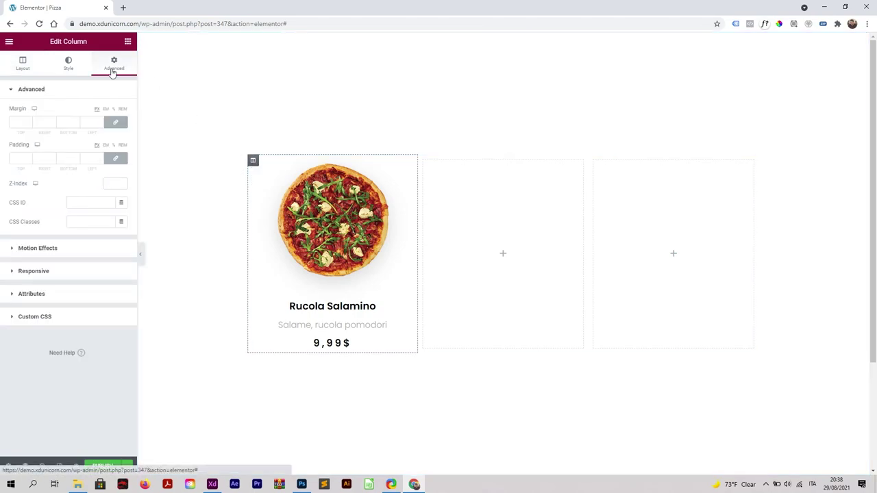
left_click(113, 146)
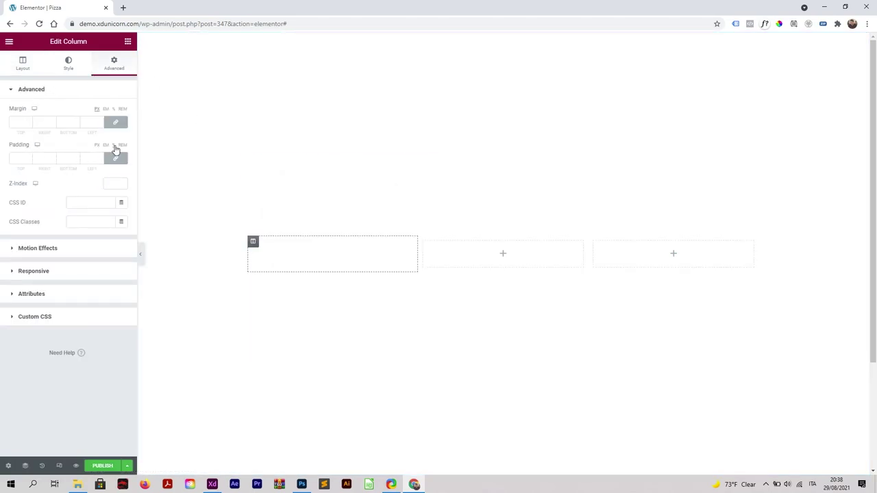
left_click(30, 158)
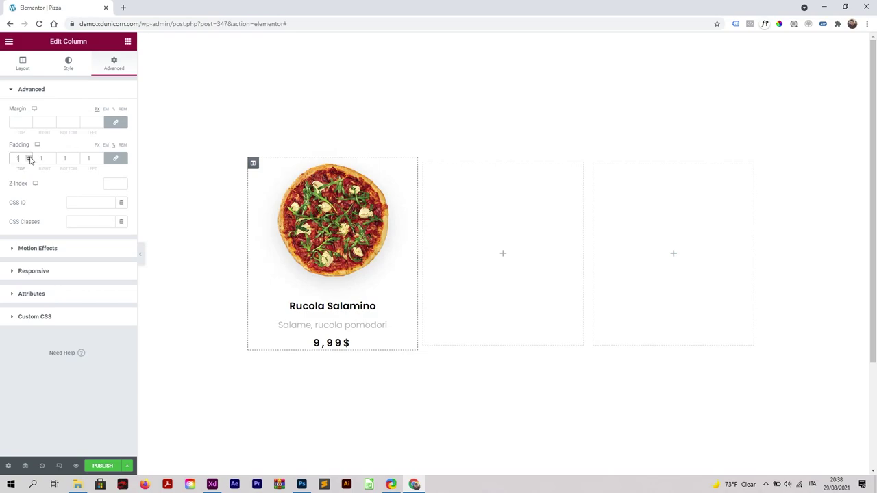
left_click(29, 157)
left_click(30, 157)
left_click(29, 158)
left_click(29, 157)
left_click(30, 157)
left_click(29, 157)
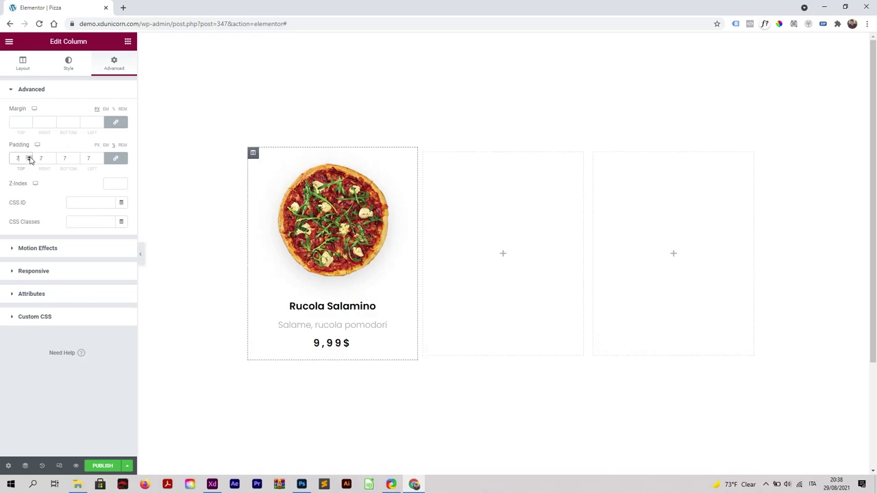
left_click(29, 157)
left_click(29, 157)
left_click(29, 158)
left_click(30, 158)
left_click(29, 158)
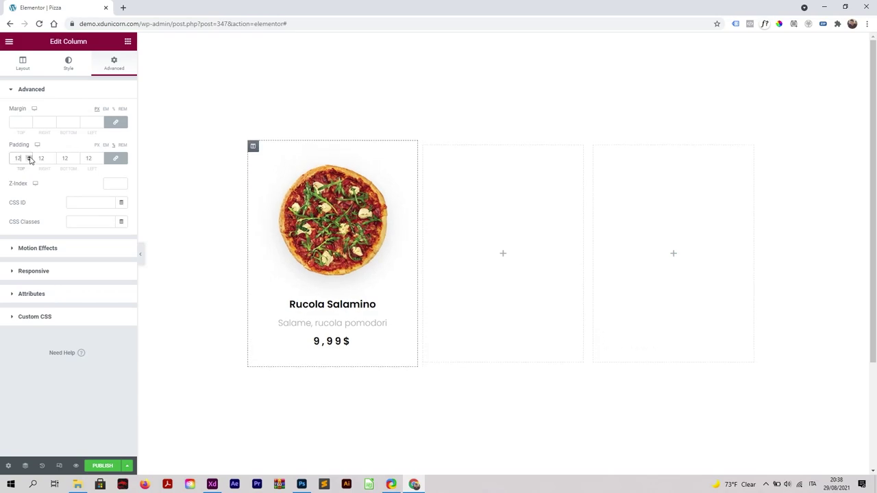
left_click(30, 158)
left_click(30, 158)
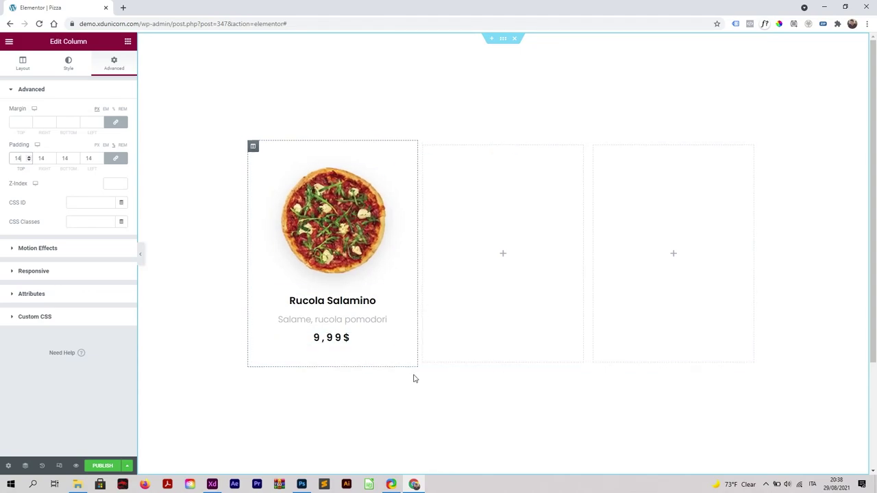
- Check the divider lines in the Adobe XD design, then return to Elementor and set the first column's border type to Dashed
left_click(212, 484)
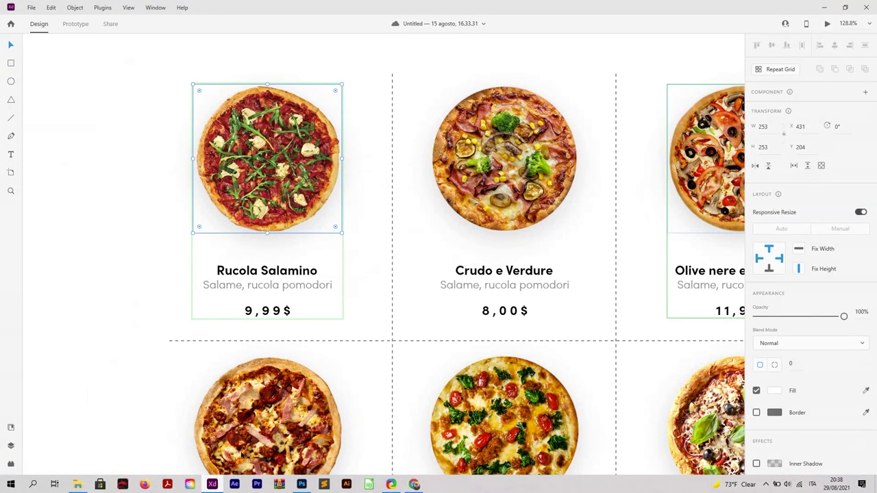
left_click(156, 260)
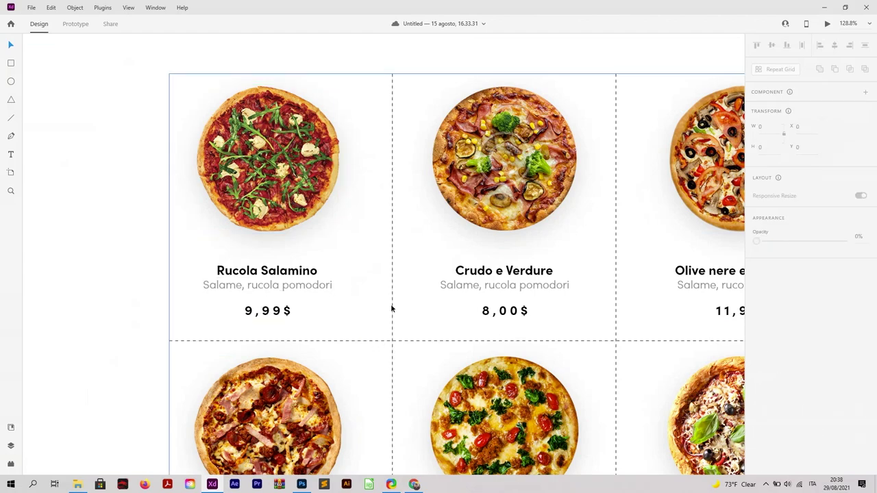
left_click(213, 485)
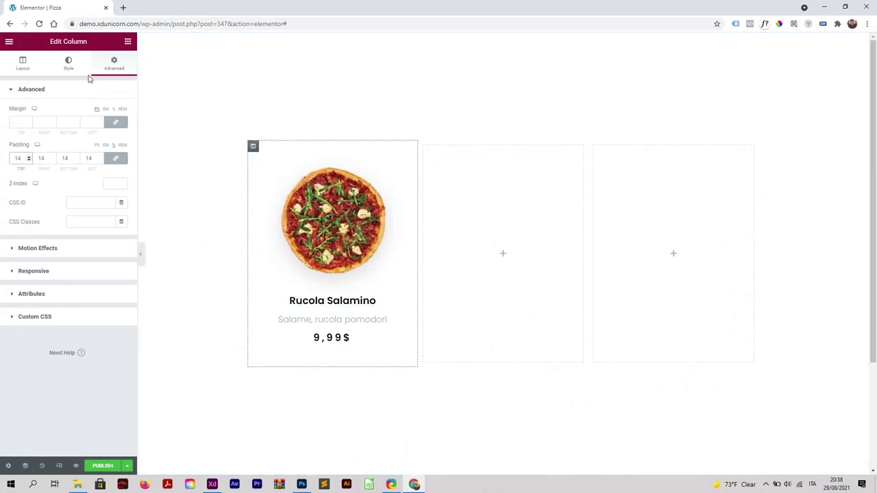
left_click(70, 66)
left_click(57, 157)
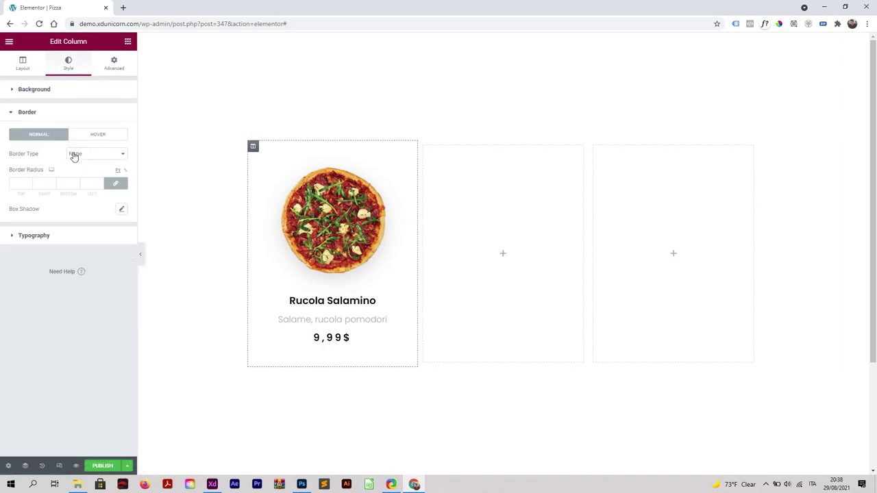
left_click(79, 155)
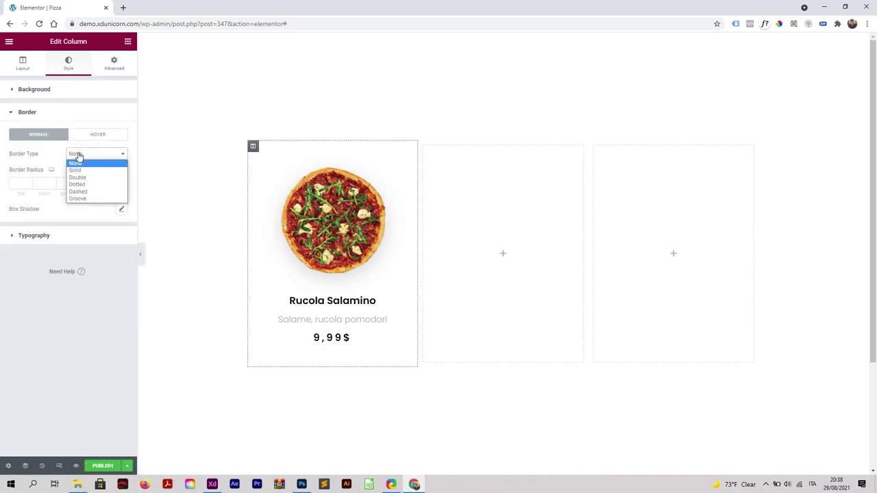
left_click(92, 192)
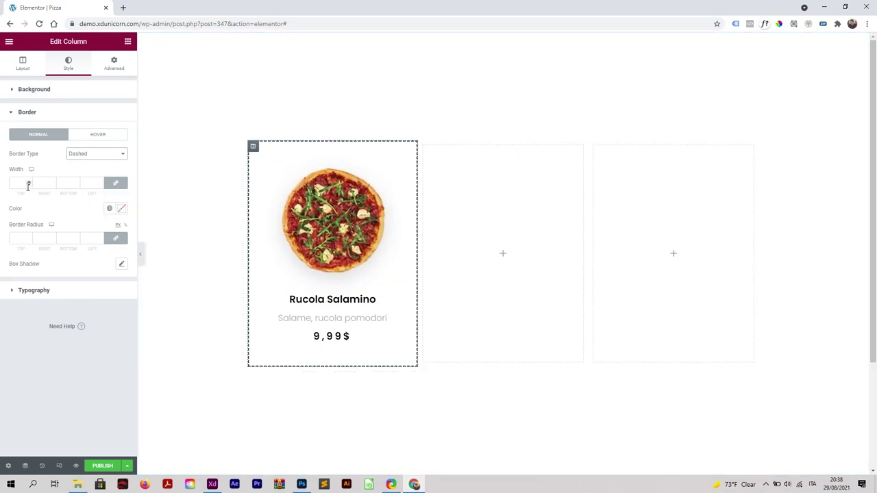
- Unlink the first column's border widths, set right and bottom to 2 with top and left at 0, and preview the result
left_click(115, 184)
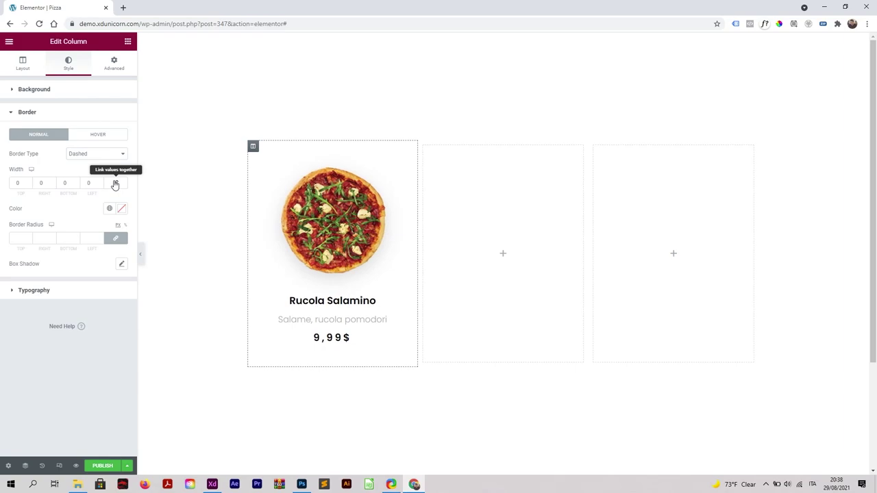
left_click(77, 182)
left_click(76, 182)
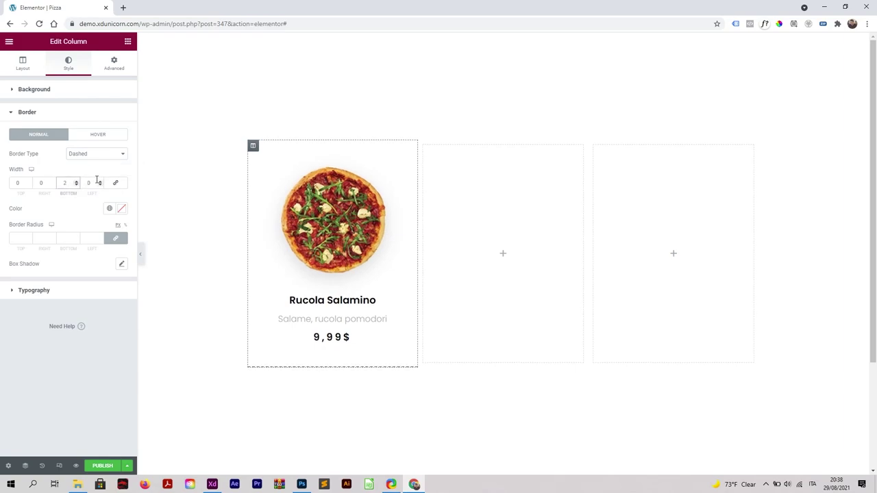
left_click(51, 180)
left_click(51, 181)
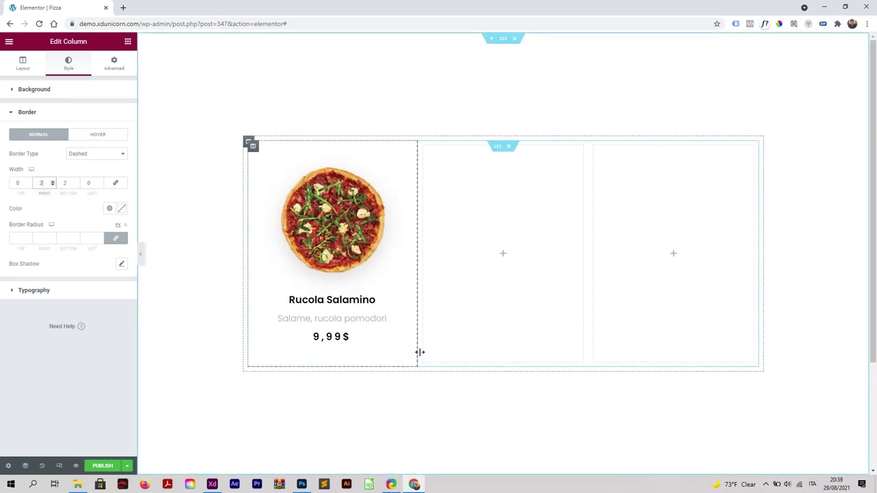
left_click(140, 254)
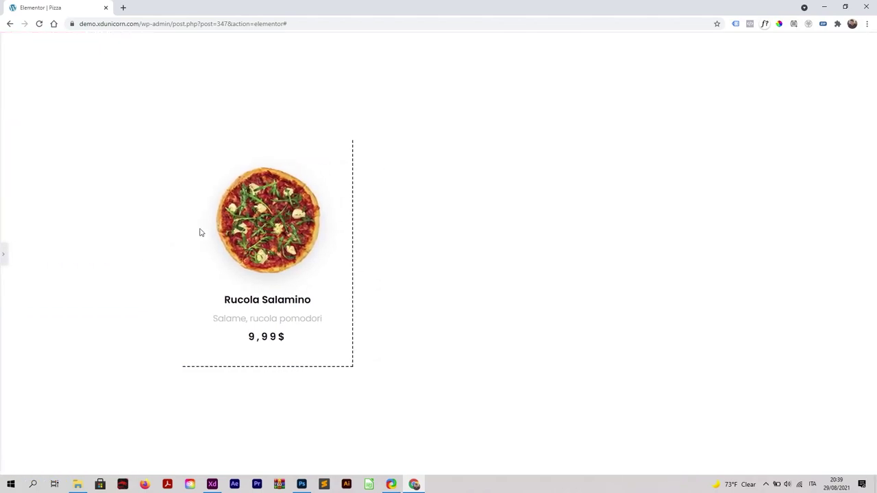
left_click(7, 255)
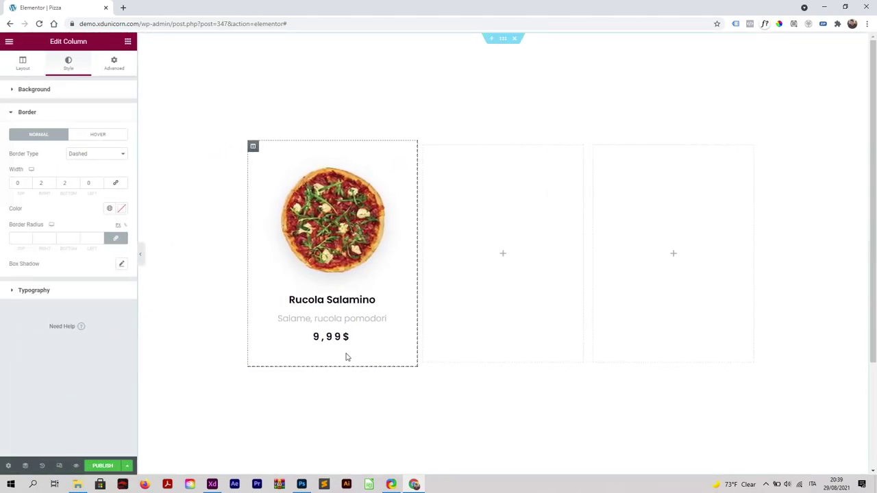
- Duplicate the finished Rucola Salamino column twice and delete the two empty columns
right_click(253, 148)
left_click(279, 170)
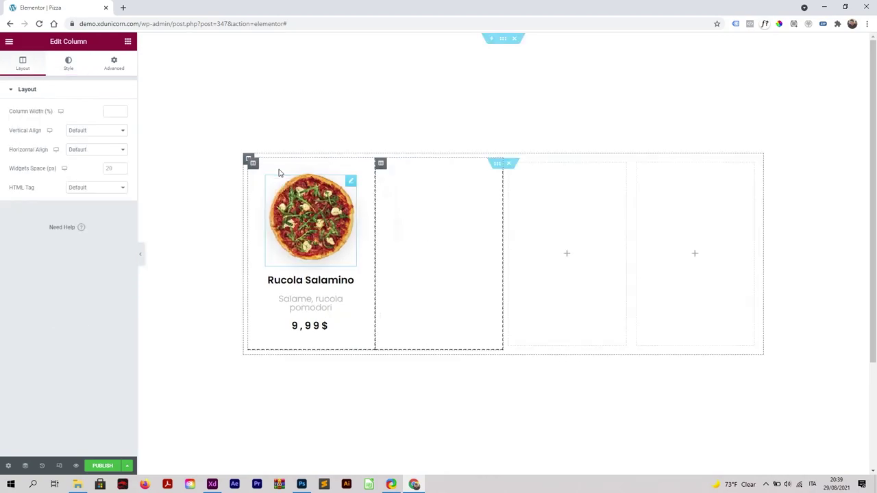
right_click(381, 167)
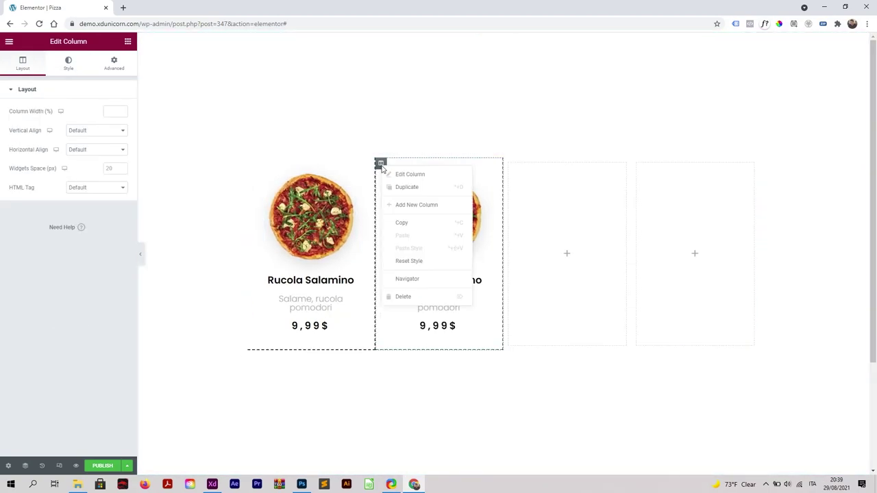
left_click(424, 194)
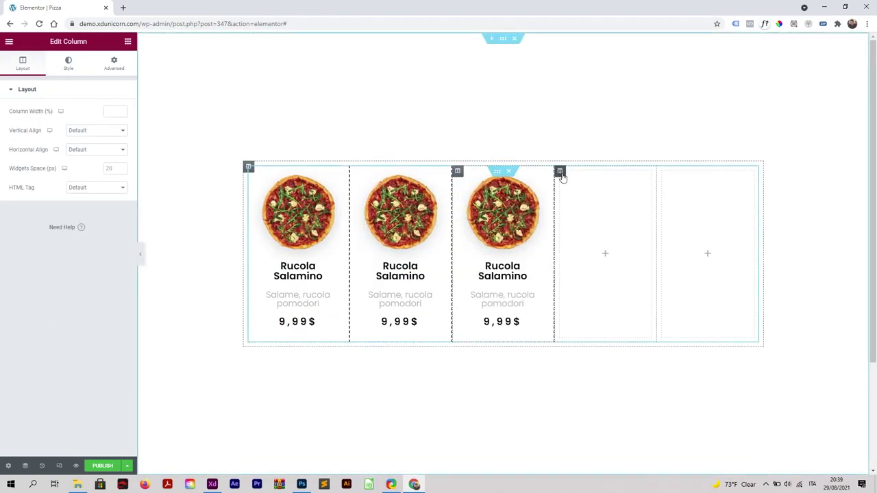
right_click(560, 175)
left_click(600, 305)
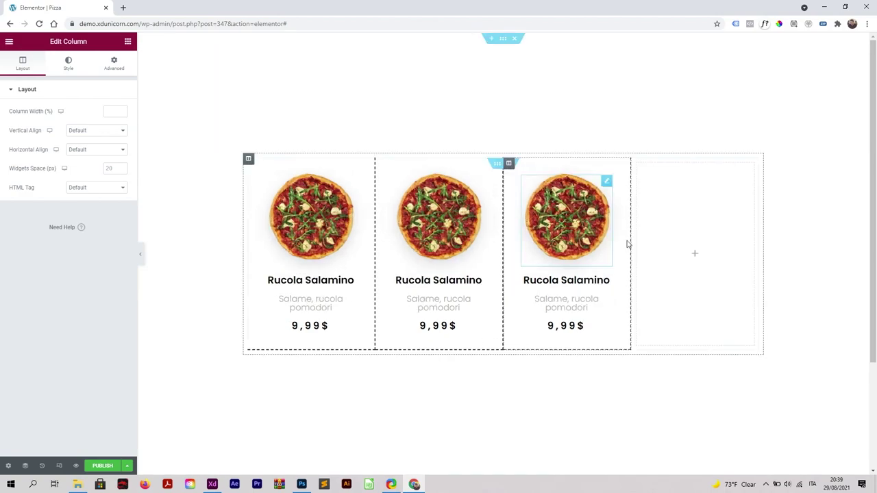
right_click(639, 173)
left_click(663, 296)
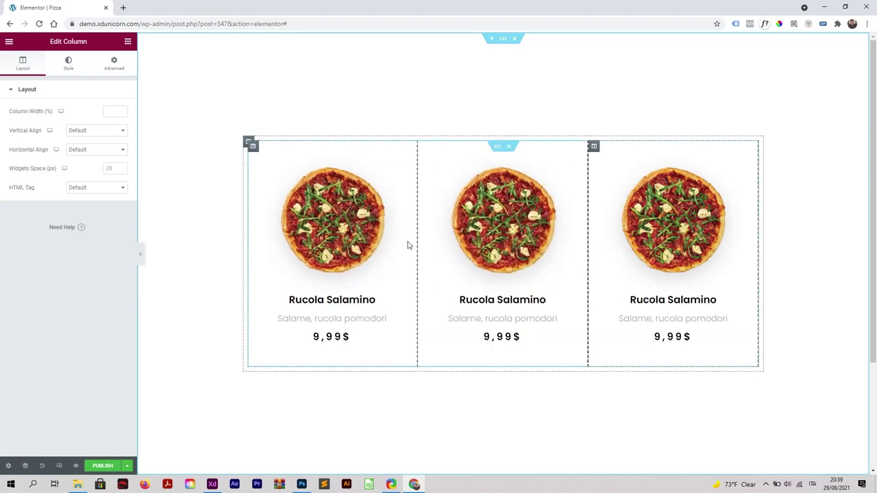
- Duplicate the three-column inner section to make a second pizza row and preview the grid without the editing panel
right_click(498, 146)
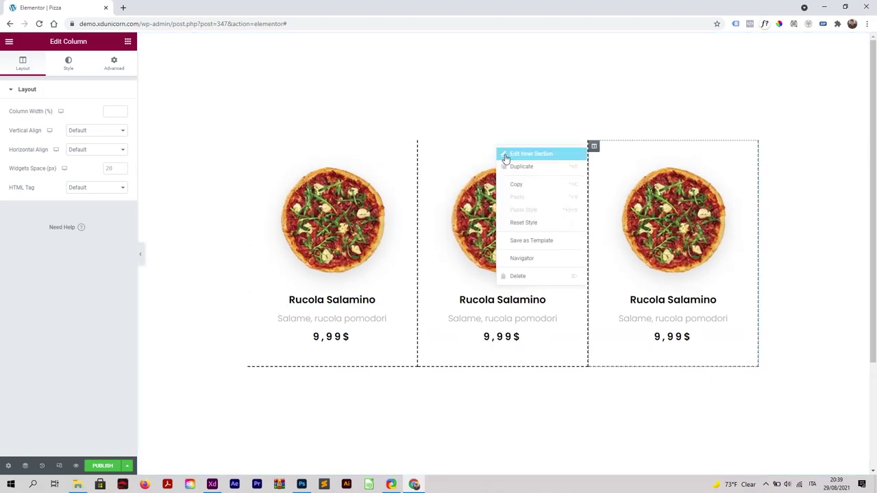
left_click(514, 169)
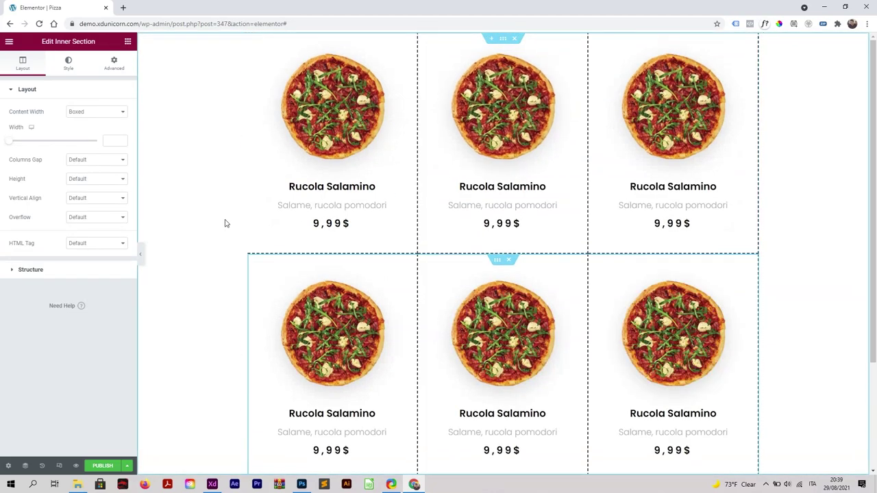
left_click(140, 254)
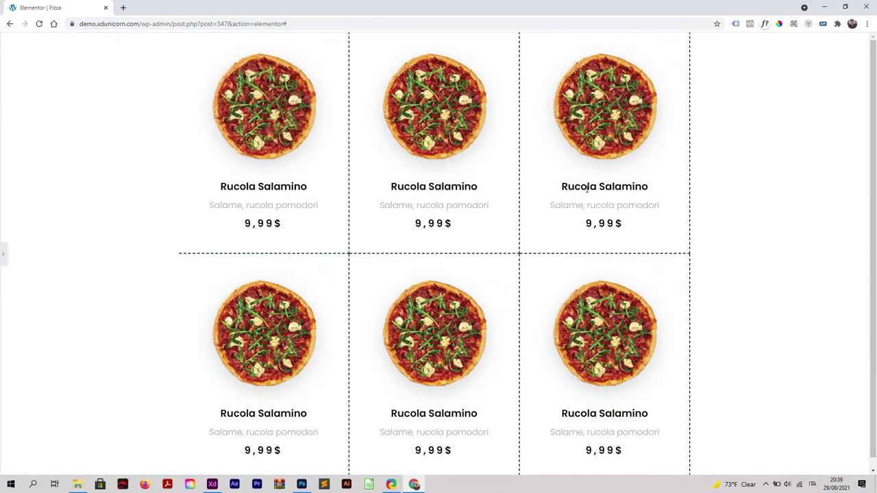
scroll(394, 219, "down", 1)
scroll(405, 254, "up", 1)
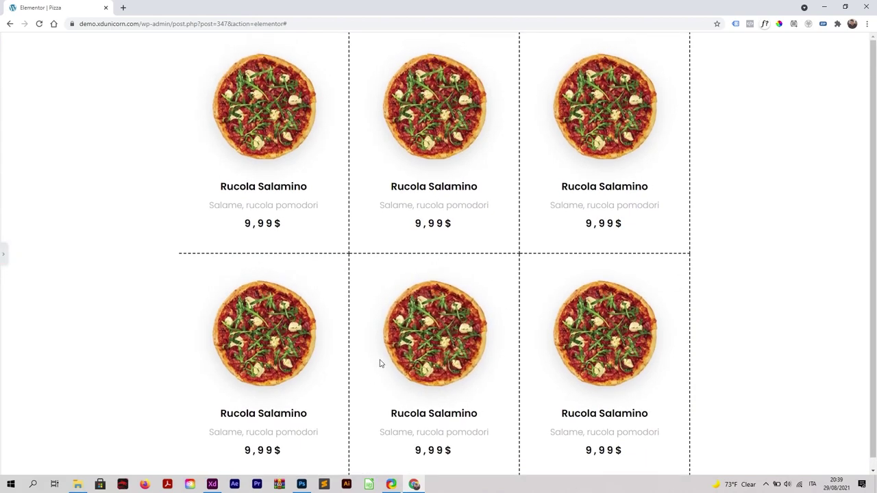
scroll(329, 411, "down", 1)
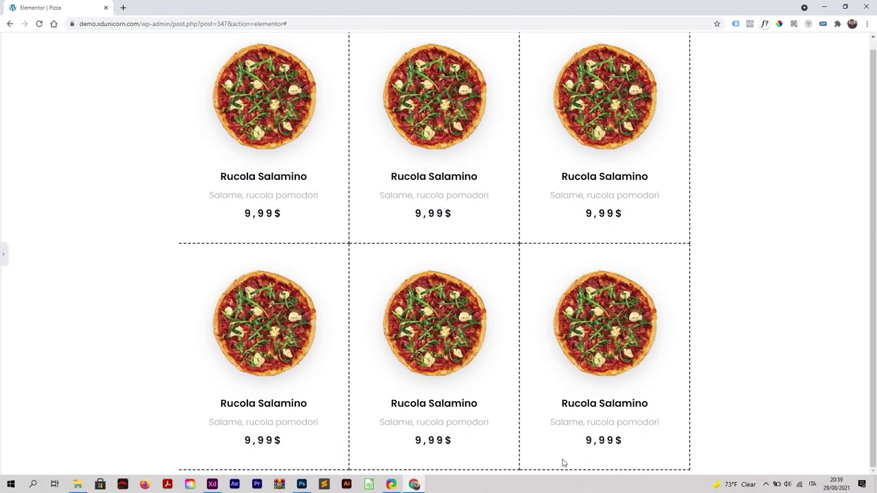
left_click(4, 254)
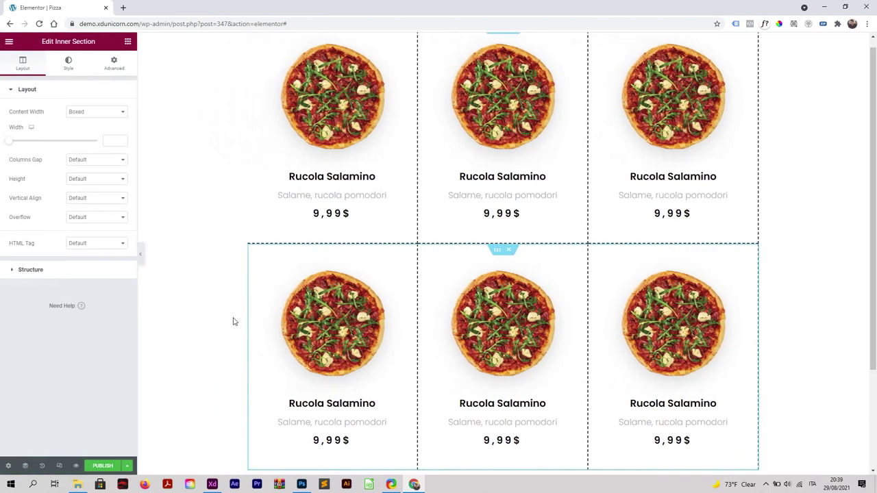
- Set the bottom border width of the second row's first column to 0, keeping its right border at 2
left_click(253, 251)
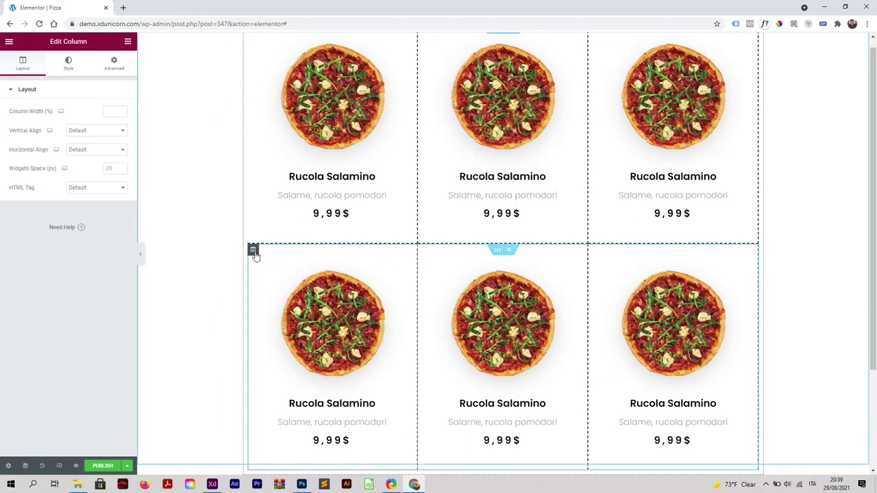
left_click(69, 65)
left_click(52, 158)
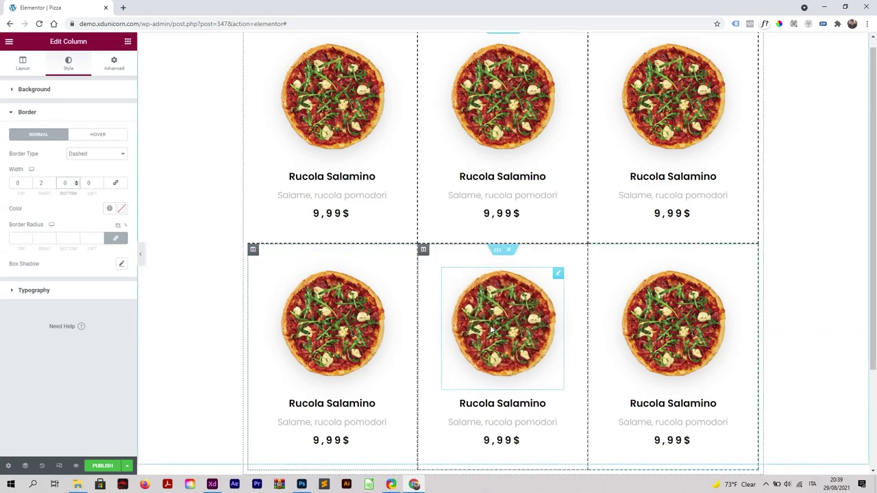
- Copy the second row's first column, paste its style onto that row's other two columns, and preview the grid without the editing panel
left_click(423, 251)
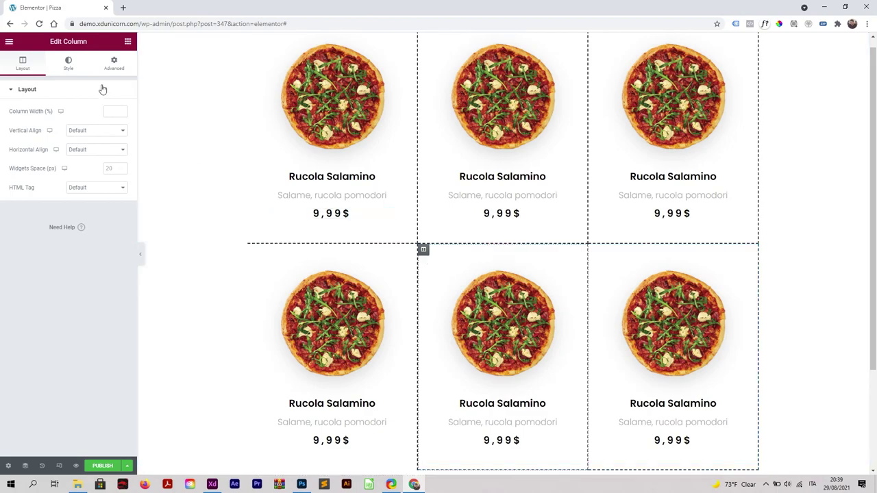
left_click(69, 66)
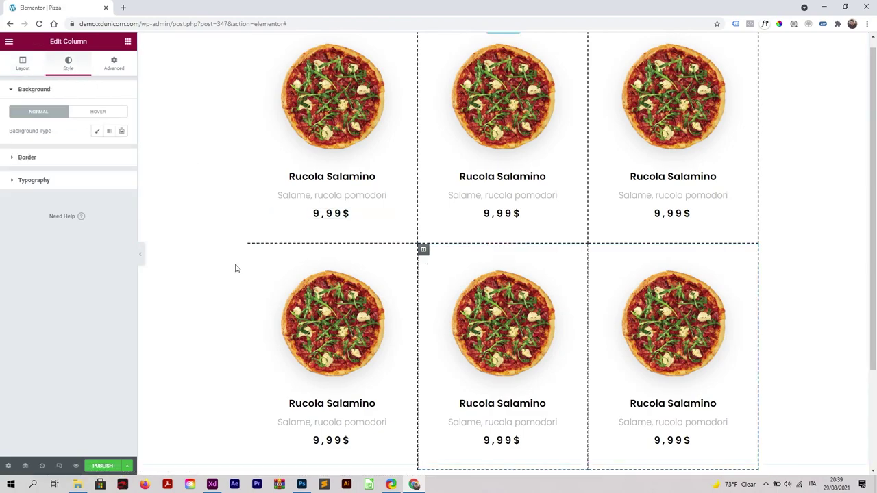
mouse_move(250, 255)
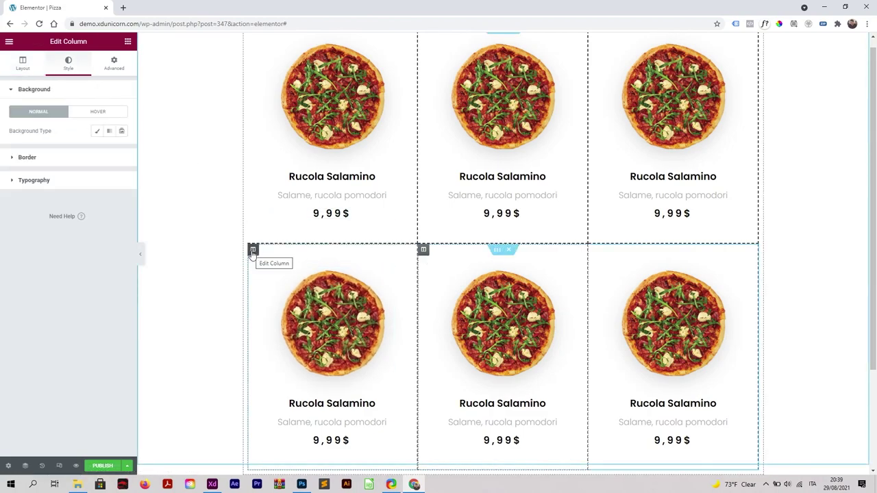
right_click(253, 251)
left_click(285, 308)
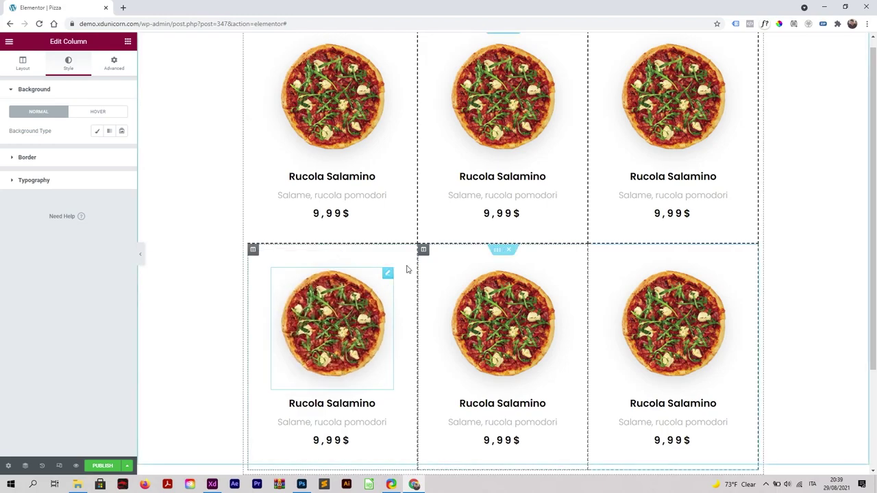
right_click(423, 250)
left_click(466, 338)
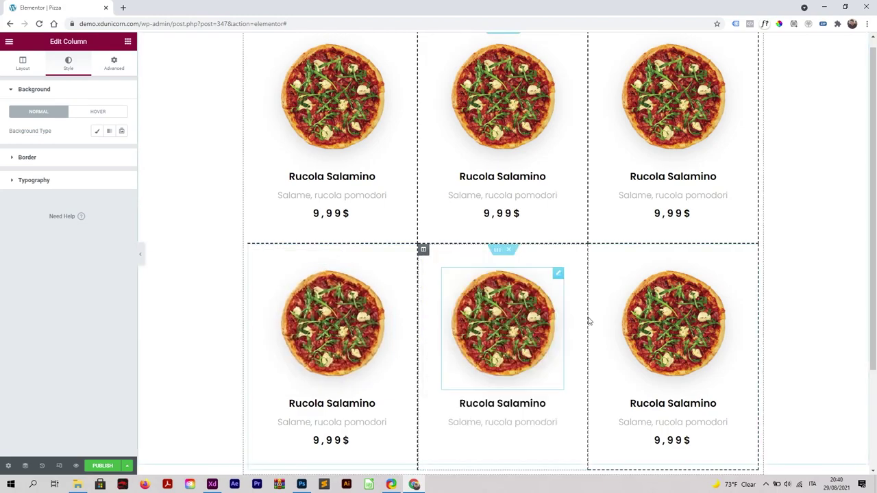
right_click(595, 251)
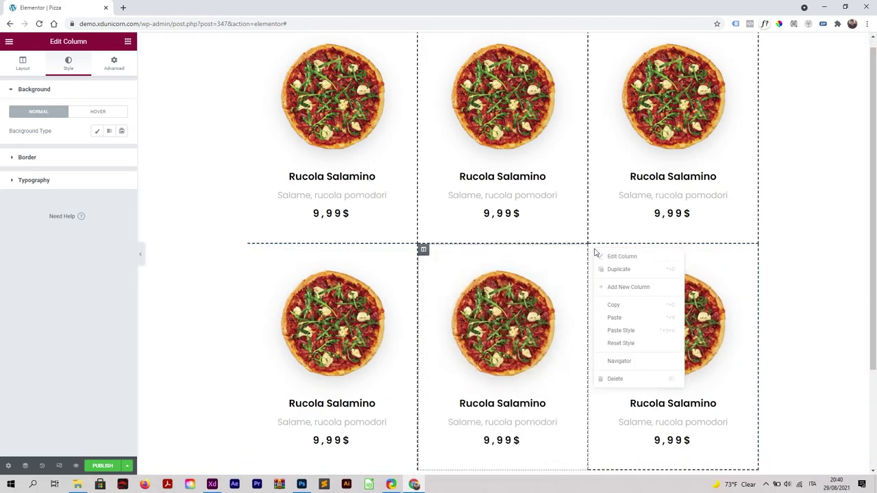
left_click(638, 330)
left_click(140, 255)
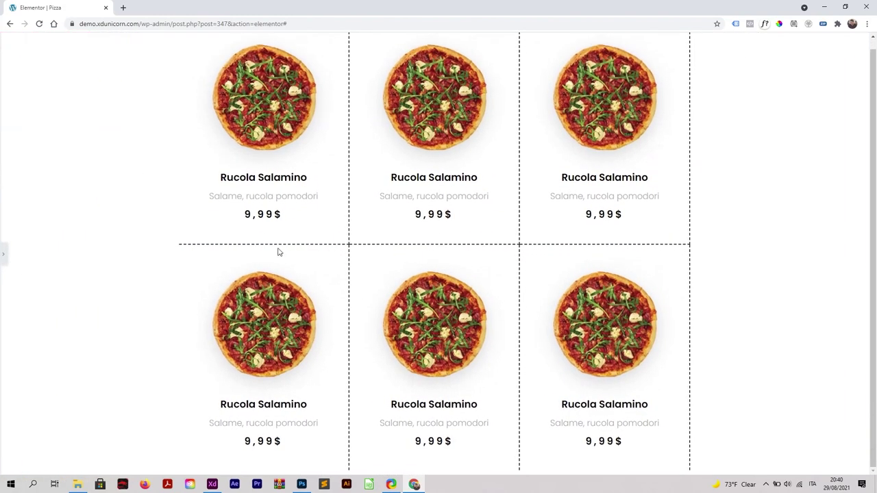
left_click(2, 255)
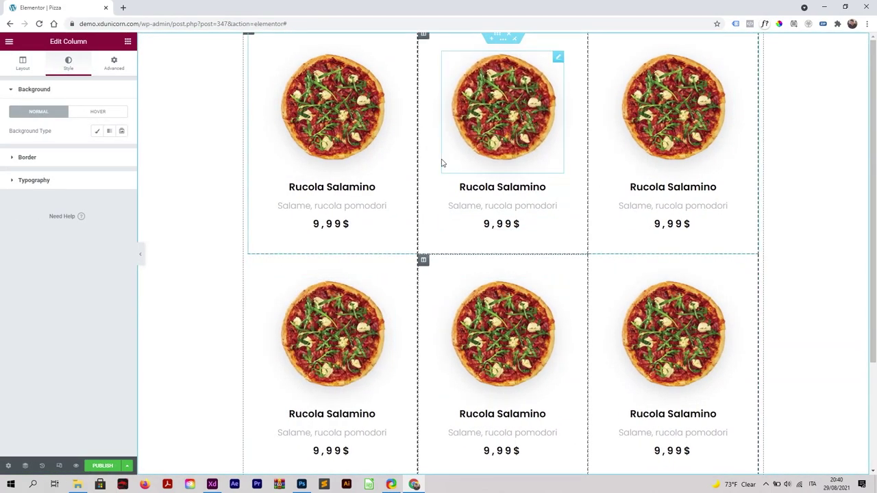
- Replace the pizza image in the first row's middle column with p6.png from the media library
left_click(496, 124)
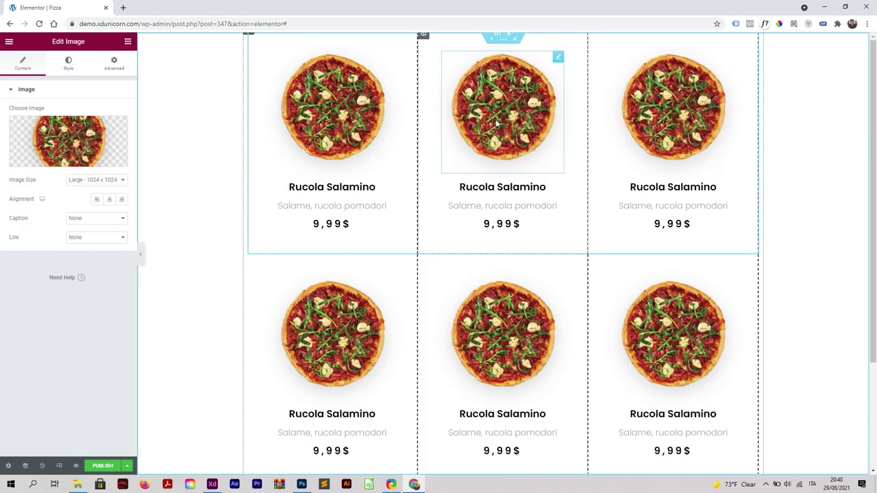
left_click(94, 142)
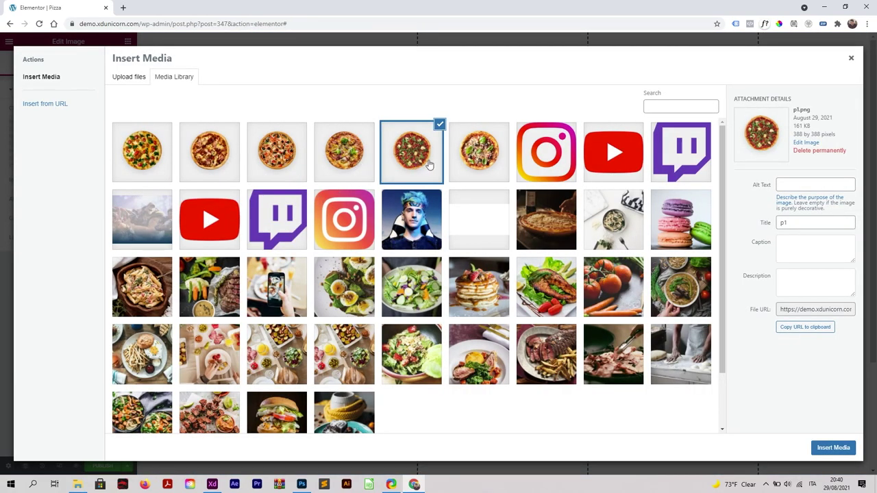
left_click(498, 159)
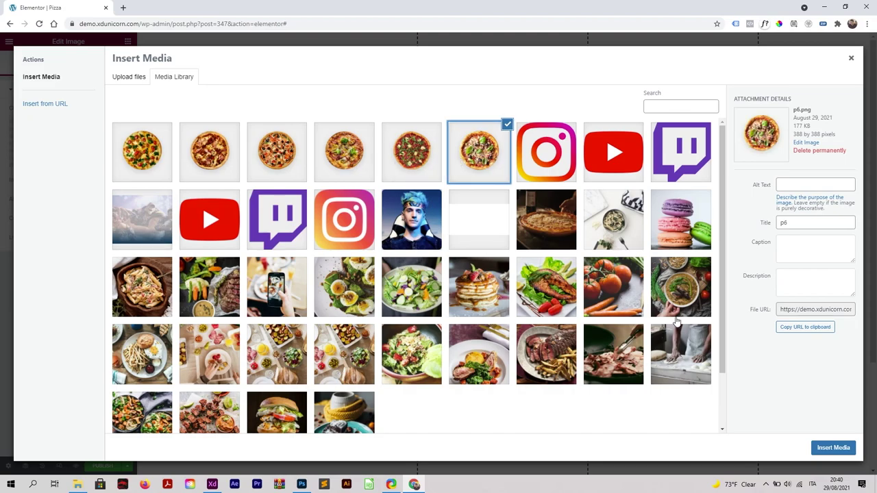
left_click(833, 447)
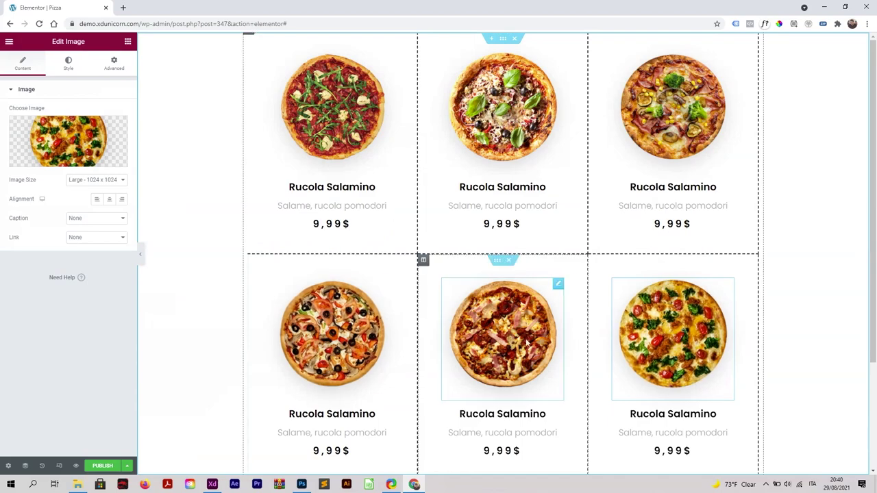
- Preview both pizza rows without the editing panel to check the images and dividers, and return to editing
left_click(140, 256)
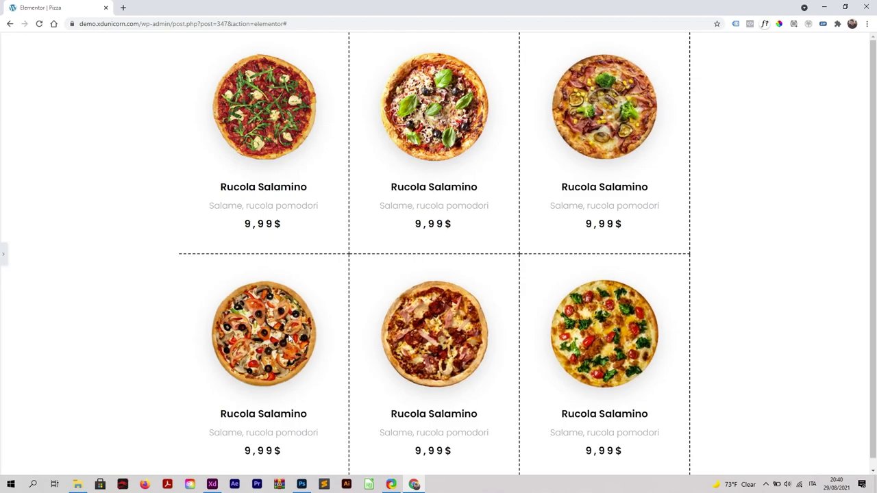
scroll(274, 206, "down", 1)
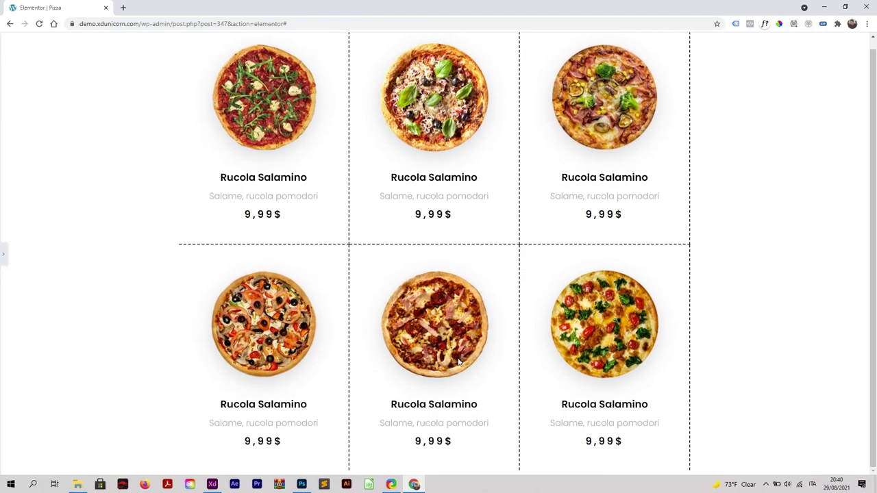
scroll(459, 363, "up", 1)
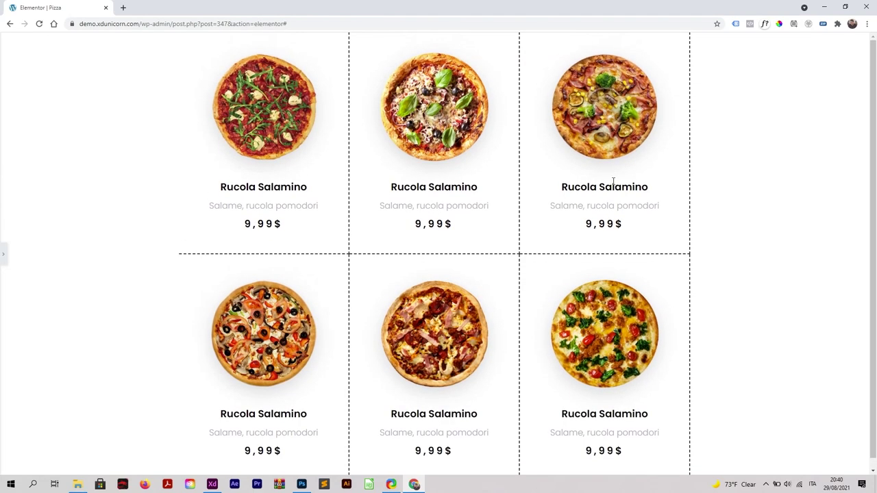
left_click(5, 256)
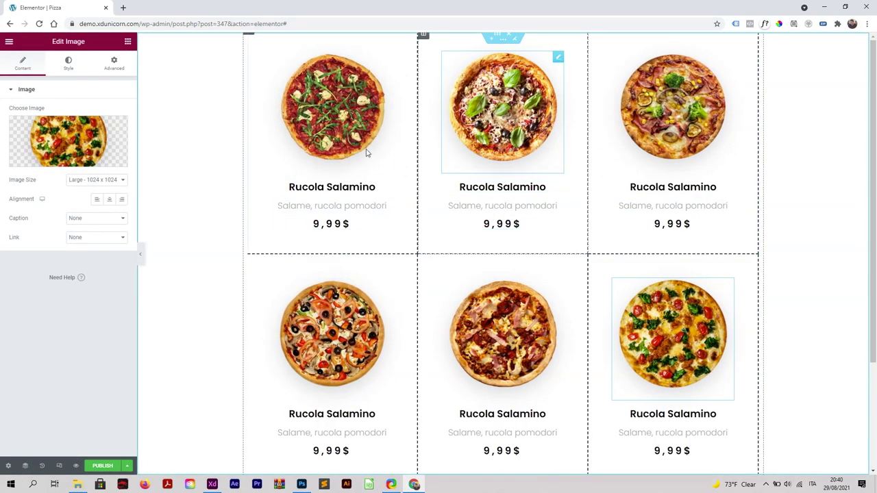
- In the responsive mobile view, unlink the first pizza column's border widths and set bottom to 2 and the other sides to 0
left_click(59, 466)
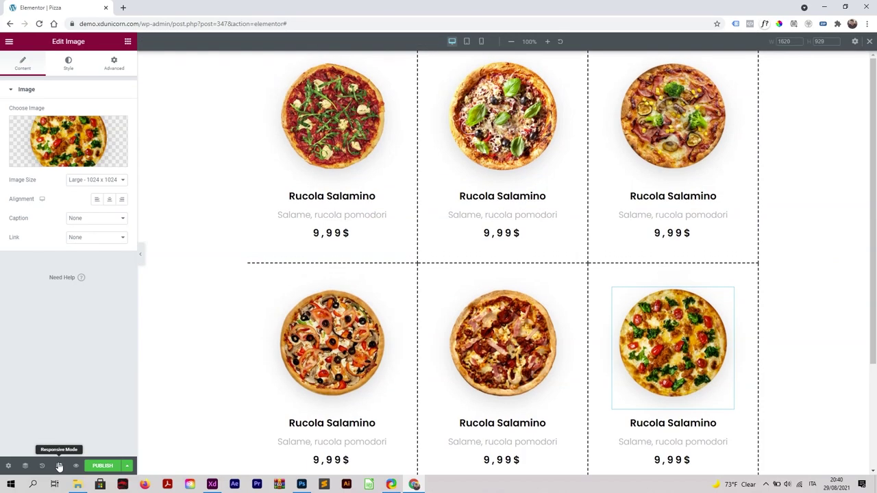
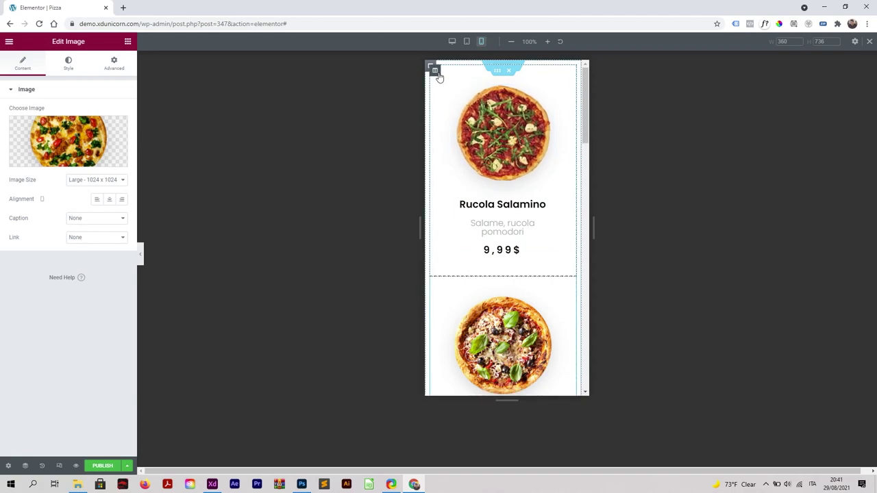
left_click(436, 71)
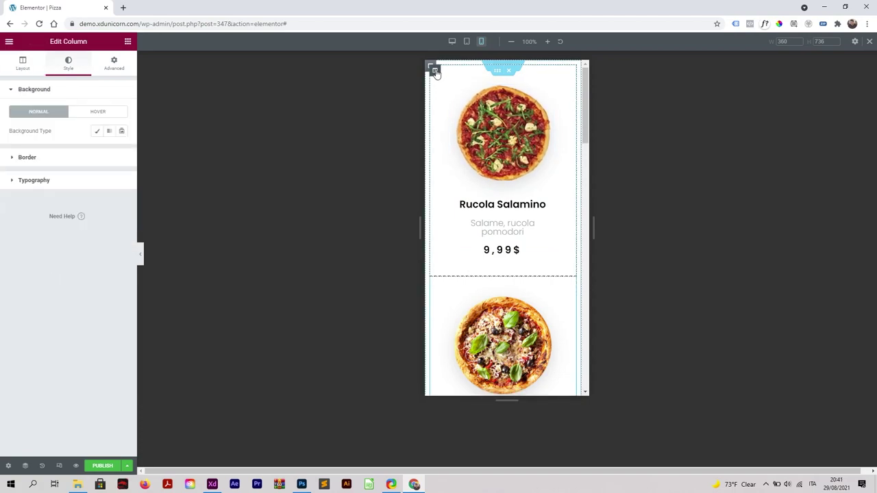
left_click(28, 158)
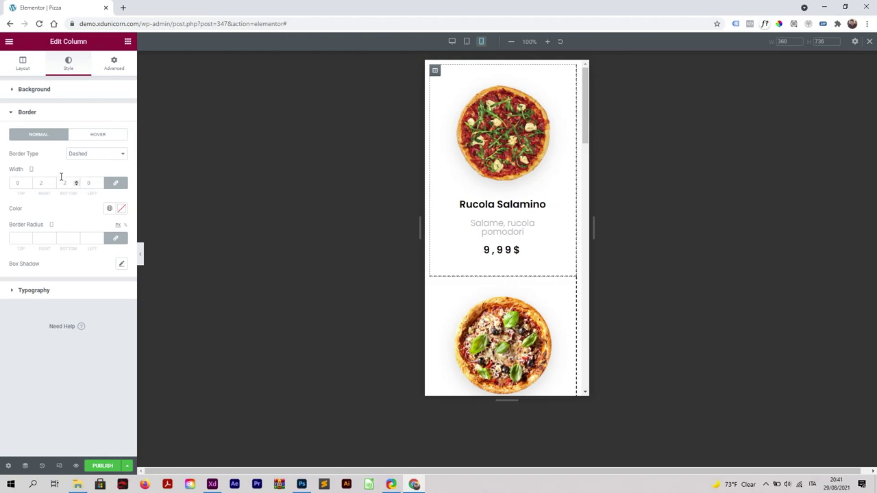
left_click(114, 185)
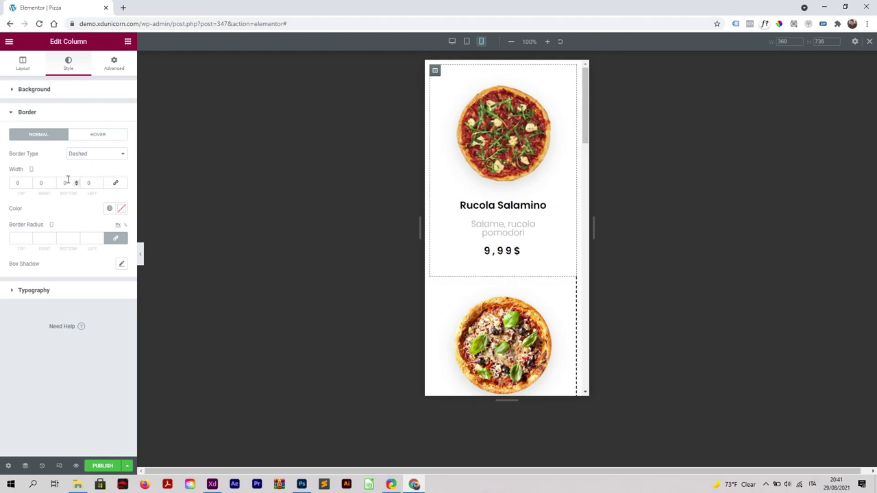
type("2")
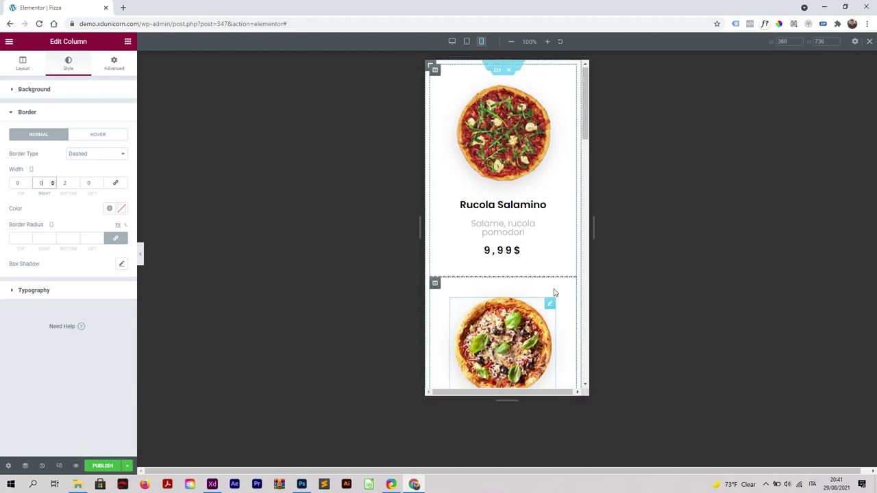
scroll(438, 172, "down", 2)
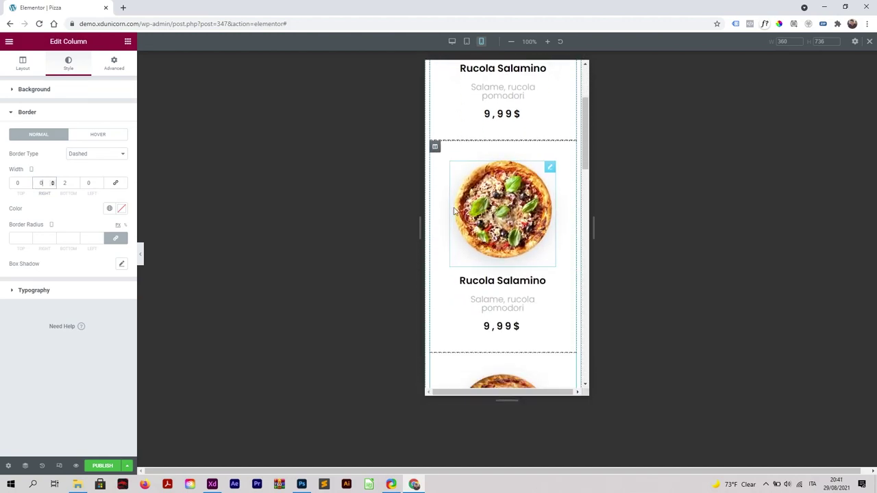
scroll(439, 157, "up", 3)
- Copy the first pizza column and paste its style onto the second pizza column in the mobile view
right_click(436, 73)
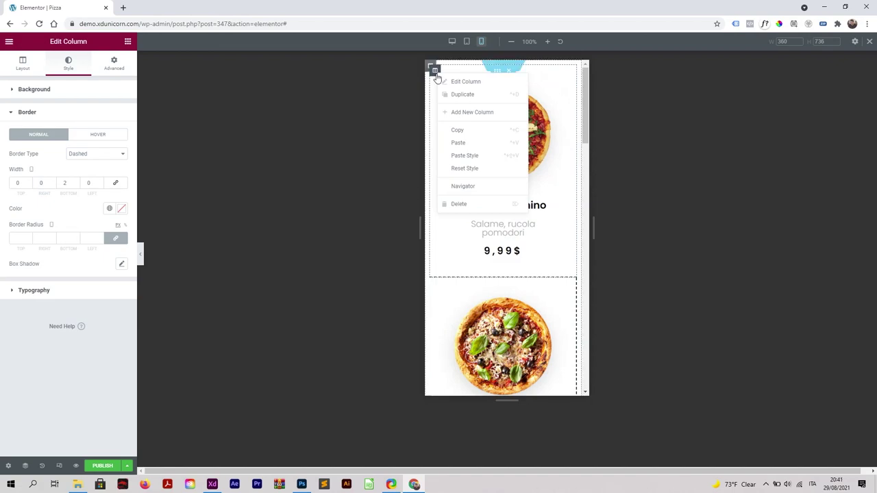
scroll(456, 178, "down", 1)
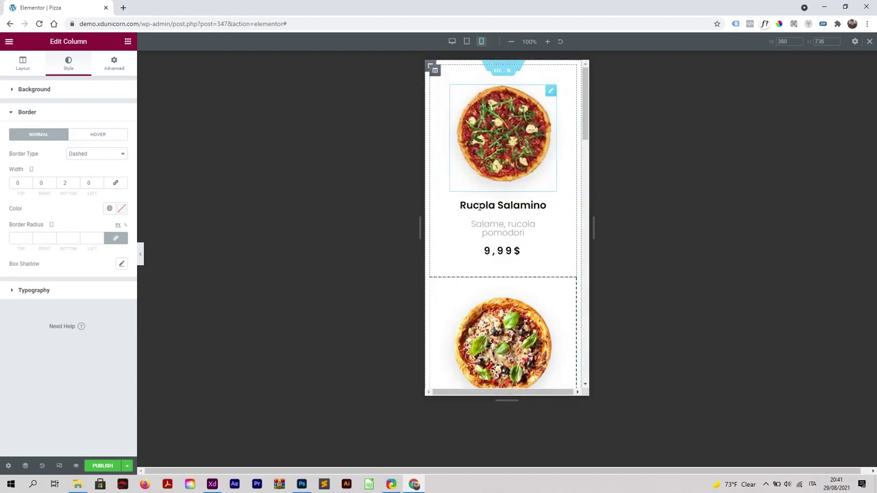
right_click(439, 241)
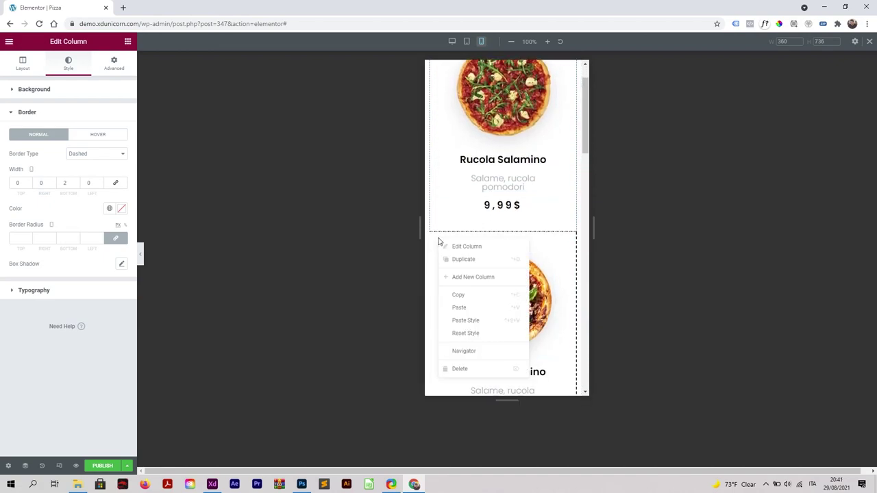
left_click(486, 321)
scroll(521, 226, "down", 2)
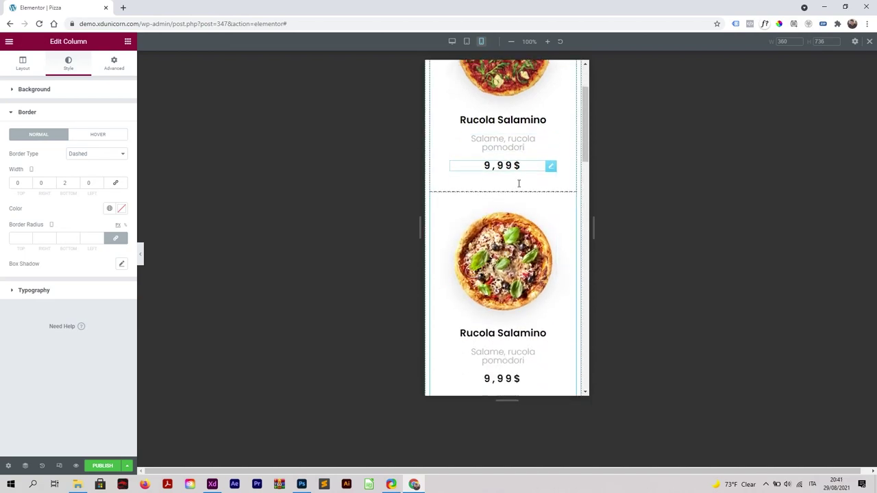
- Preview the mobile layout's dividers without the editing panel, compare them with the desktop view, and return to editing in mobile view
left_click(141, 256)
scroll(462, 242, "down", 2)
scroll(516, 144, "down", 1)
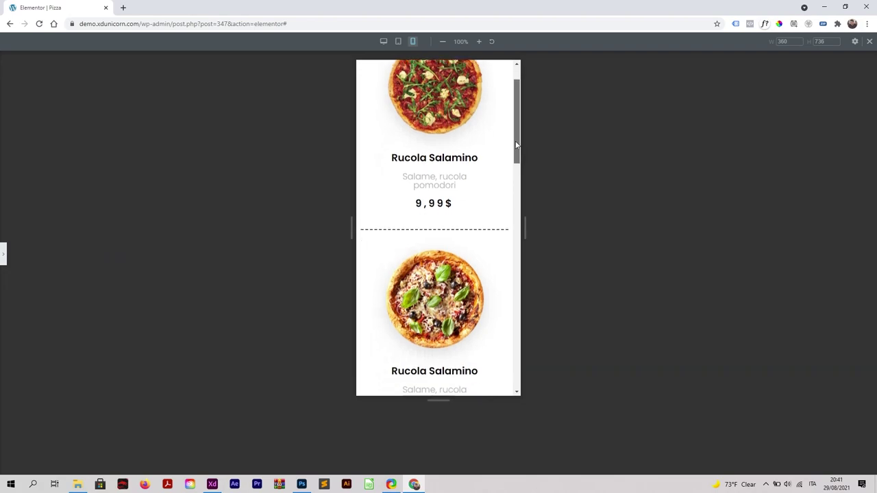
scroll(418, 171, "down", 2)
scroll(459, 179, "up", 3)
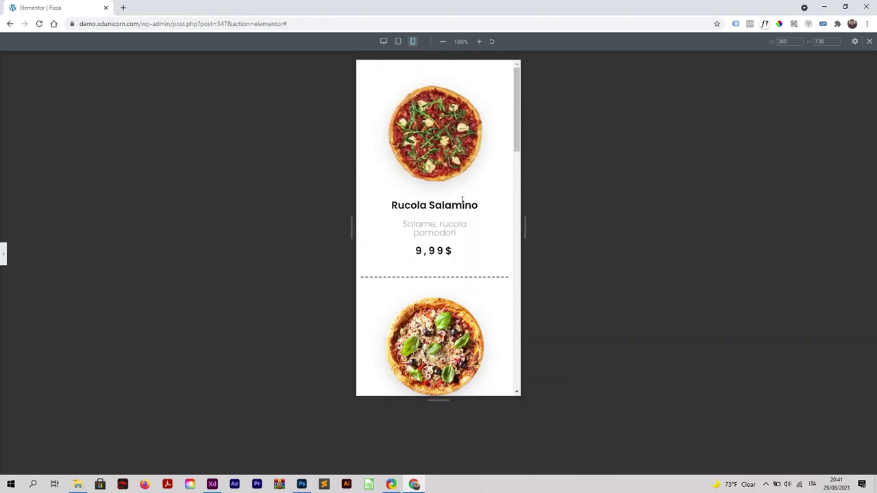
left_click(384, 41)
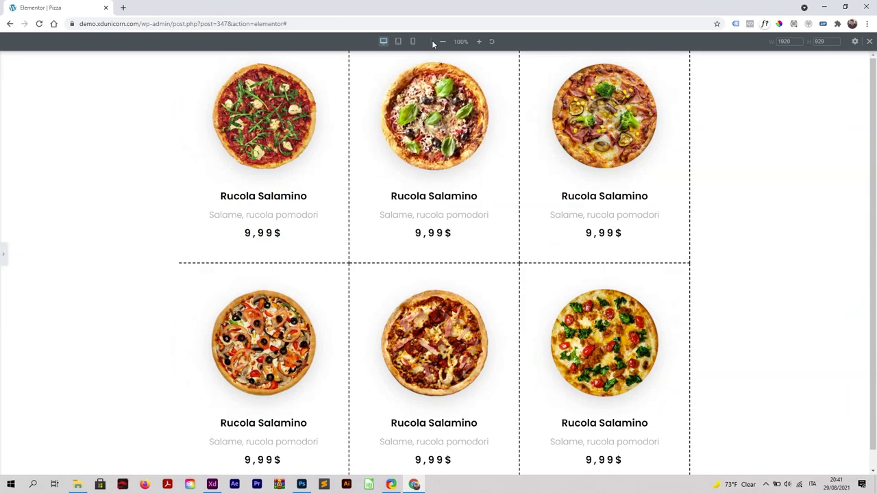
left_click(415, 43)
scroll(434, 206, "down", 3)
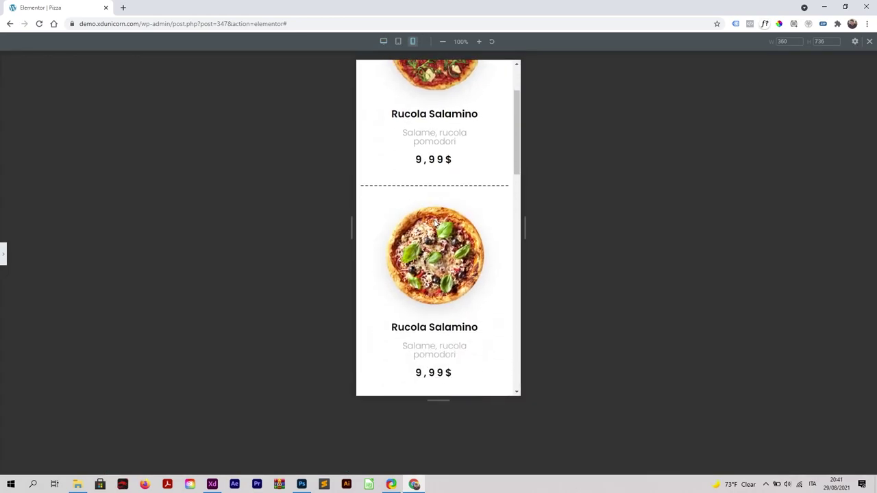
scroll(438, 185, "down", 4)
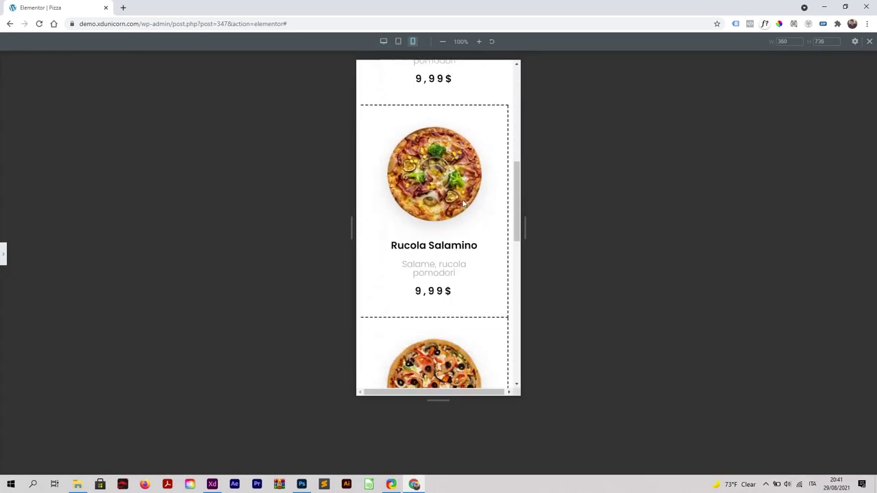
left_click(2, 255)
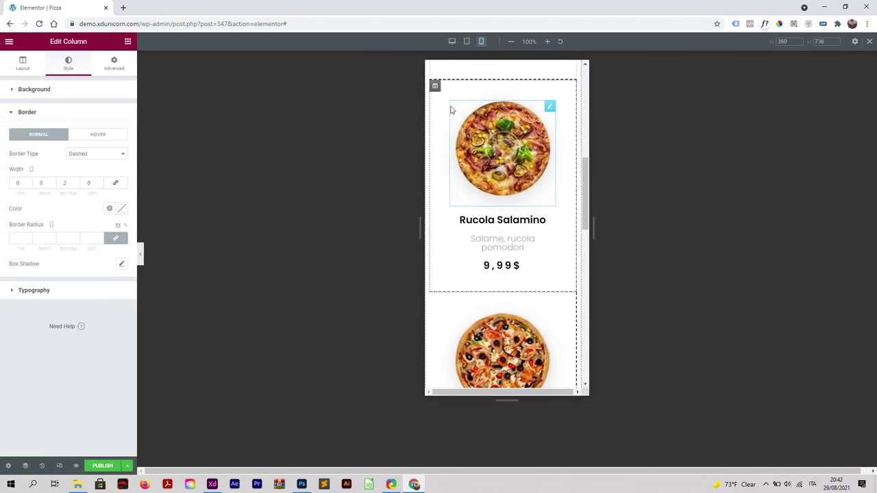
- Paste the copied column style onto the remaining four pizza columns, the third through the sixth, in the mobile view
right_click(434, 87)
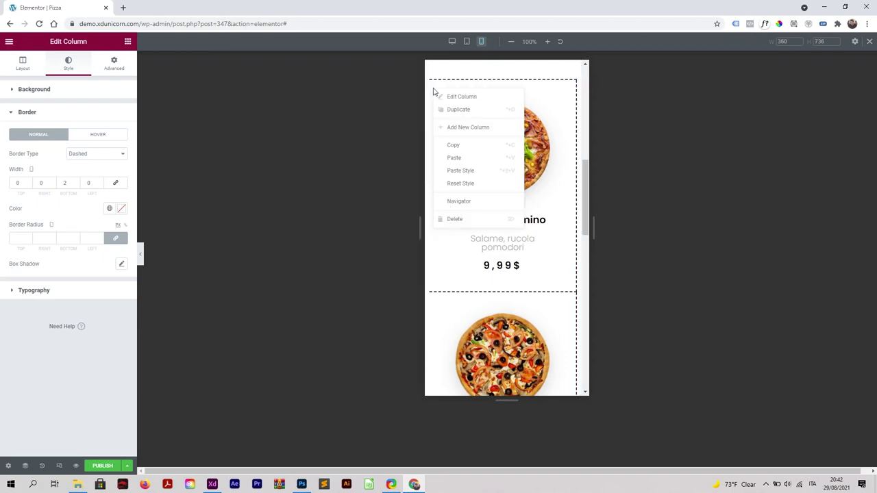
left_click(482, 170)
scroll(466, 177, "down", 2)
right_click(436, 204)
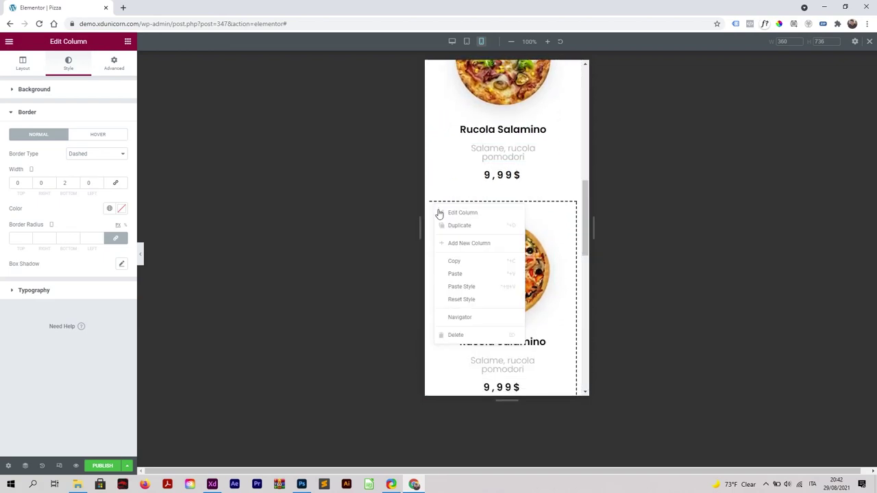
left_click(473, 287)
scroll(462, 251, "down", 2)
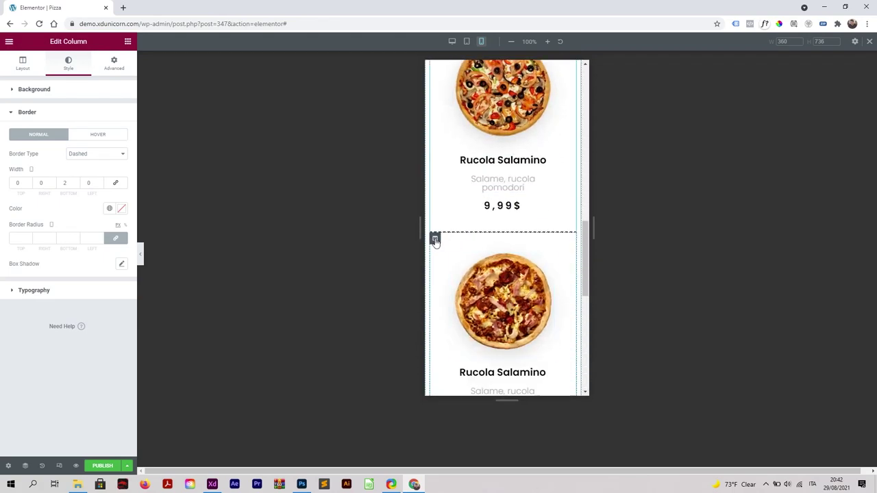
right_click(433, 242)
left_click(478, 322)
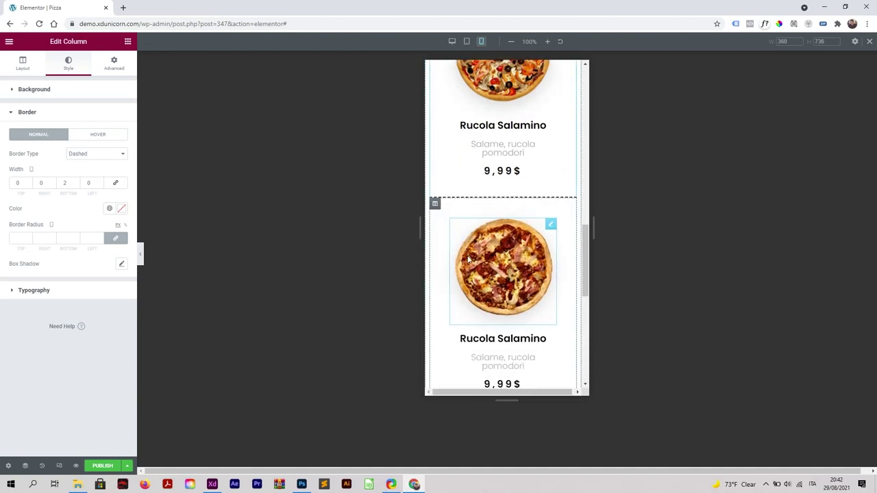
scroll(448, 236, "down", 2)
right_click(434, 228)
left_click(477, 308)
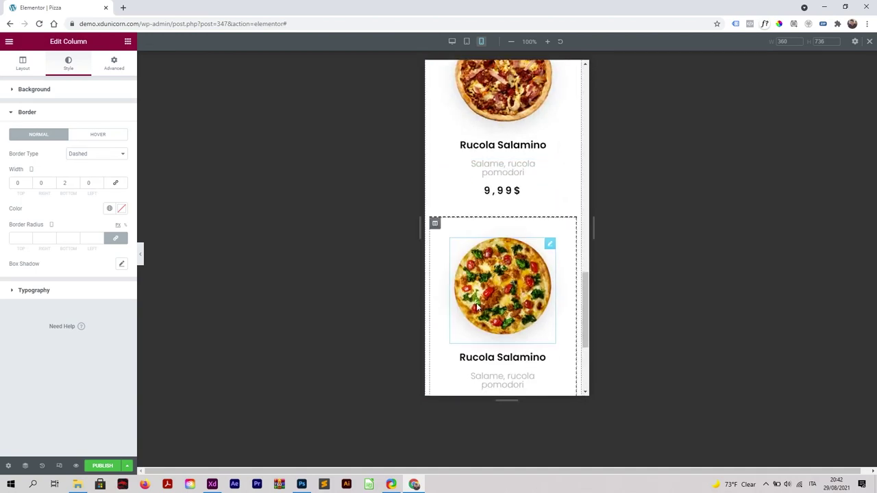
- Preview the whole mobile layout without the editing panel and check the dashed dividers between all six pizzas
scroll(472, 241, "down", 2)
scroll(480, 205, "up", 1)
scroll(469, 191, "up", 5)
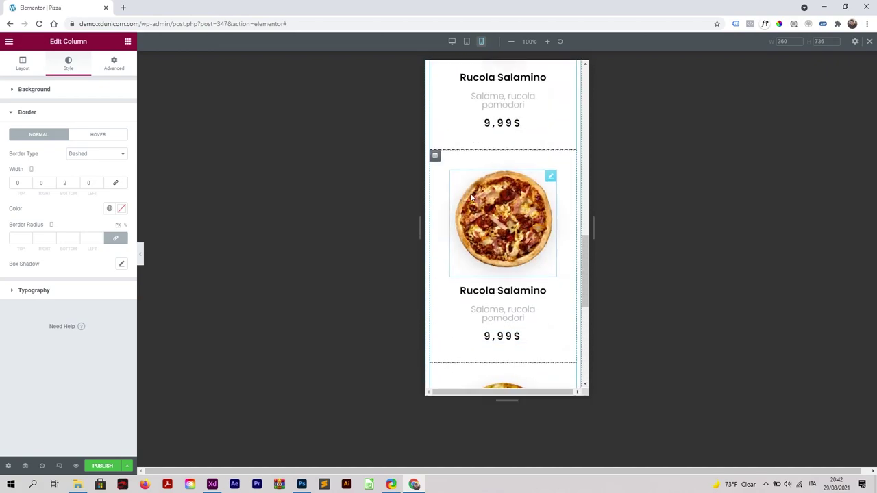
left_click(142, 255)
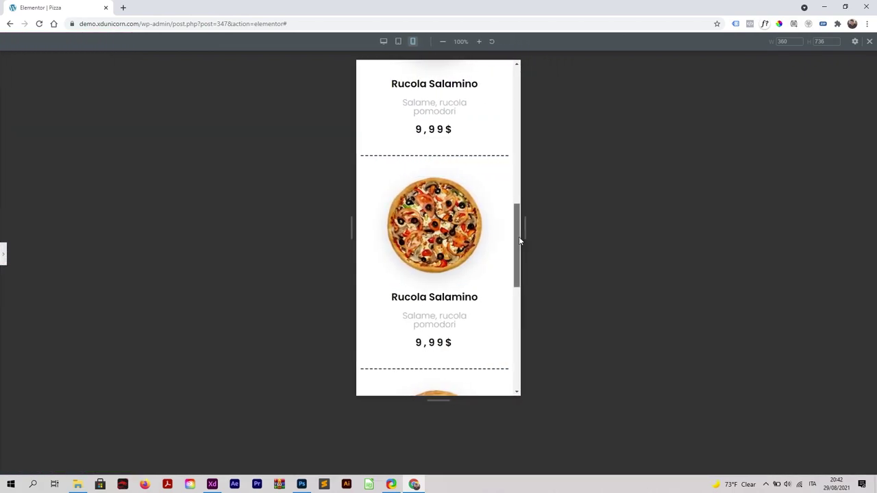
left_click_drag(519, 237, 525, 100)
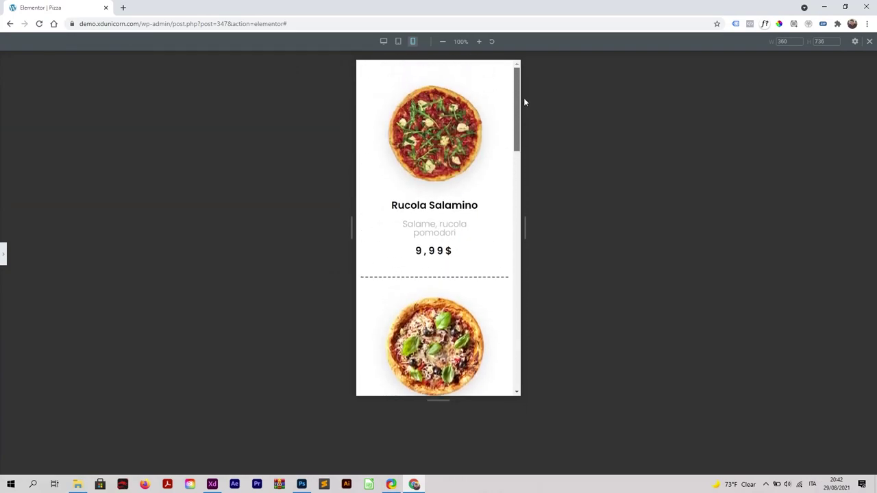
scroll(497, 209, "down", 5)
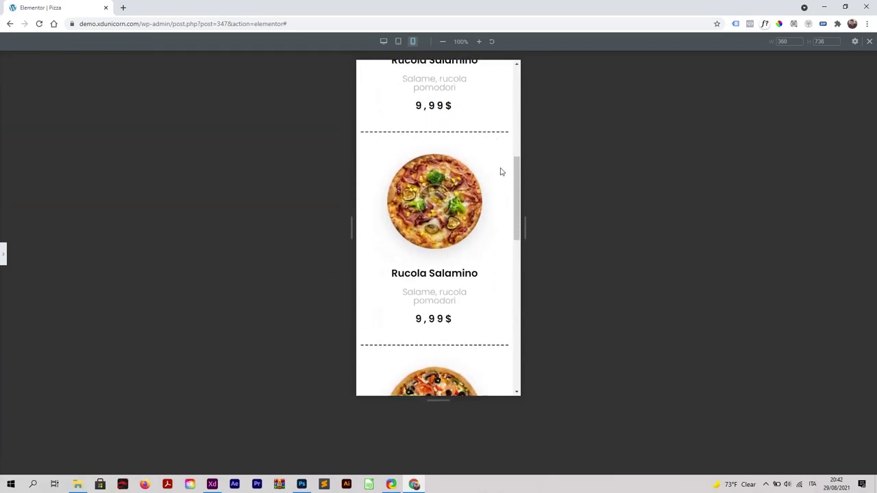
scroll(500, 171, "down", 2)
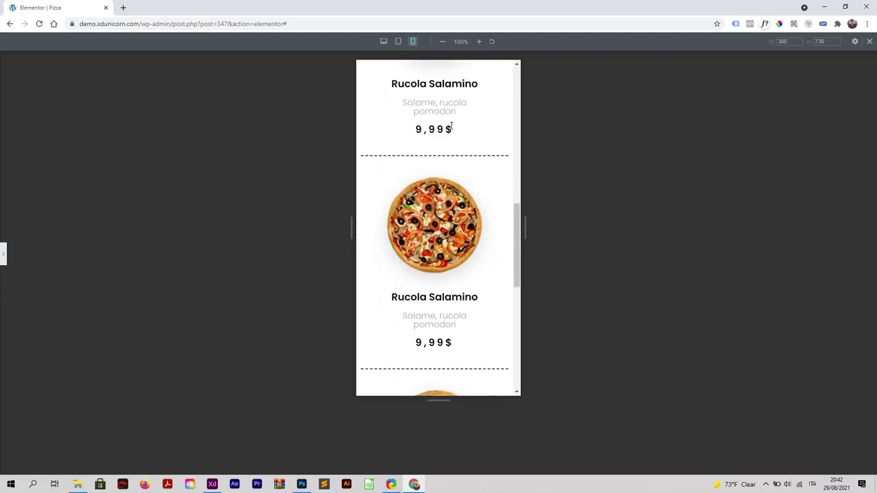
scroll(473, 157, "down", 6)
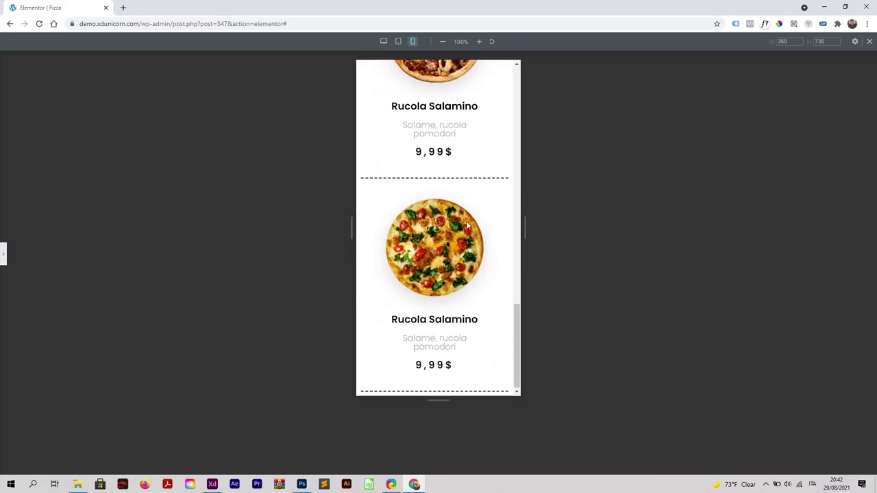
scroll(471, 329, "up", 6)
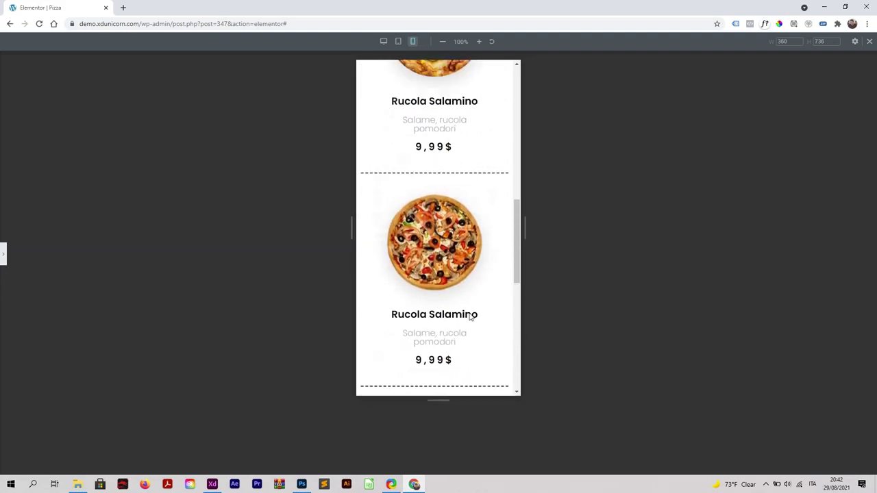